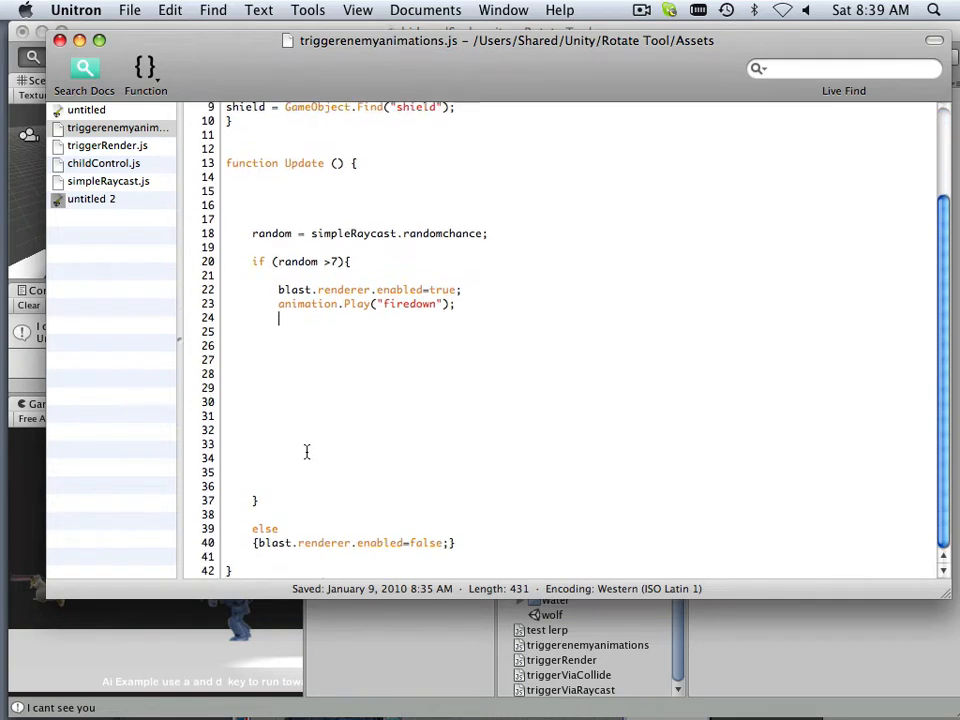
scroll(287, 449, up, 3)
scroll(287, 449, up, 3)
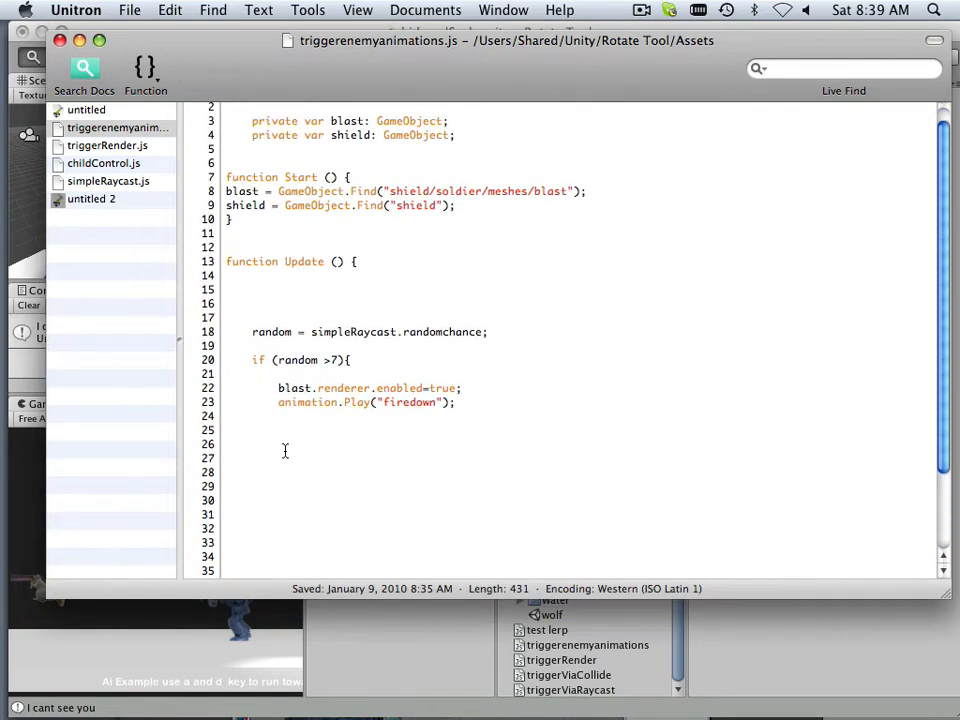
scroll(287, 449, down, 4)
scroll(250, 440, down, 2)
scroll(215, 430, up, 1)
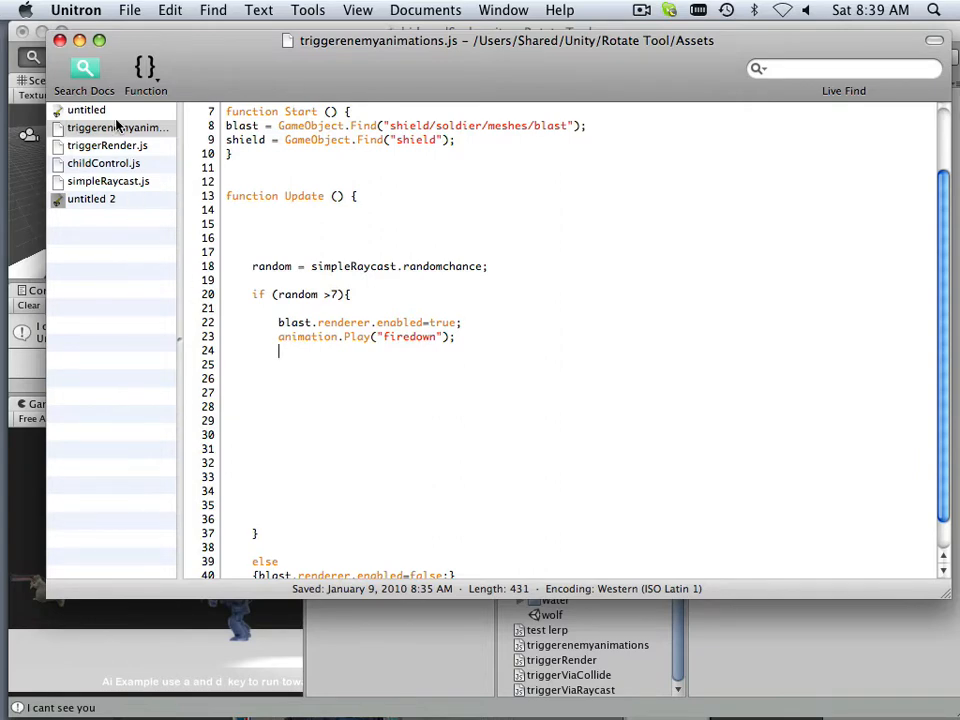
- Add blank lines inside the if (random > 7) block of triggerenemyanimations.js
click(98, 198)
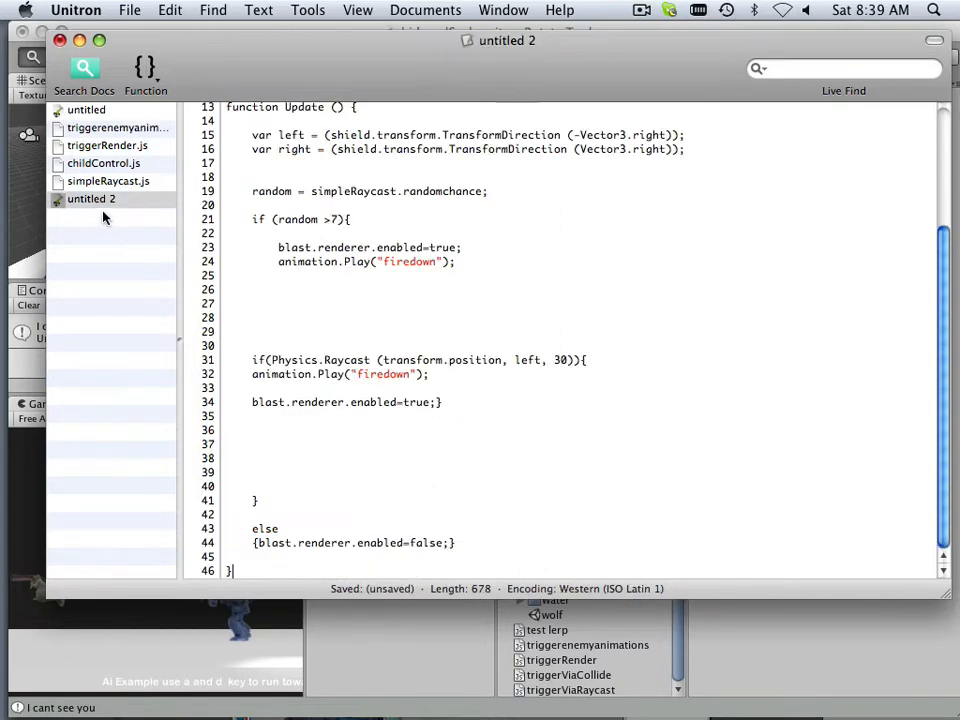
click(105, 128)
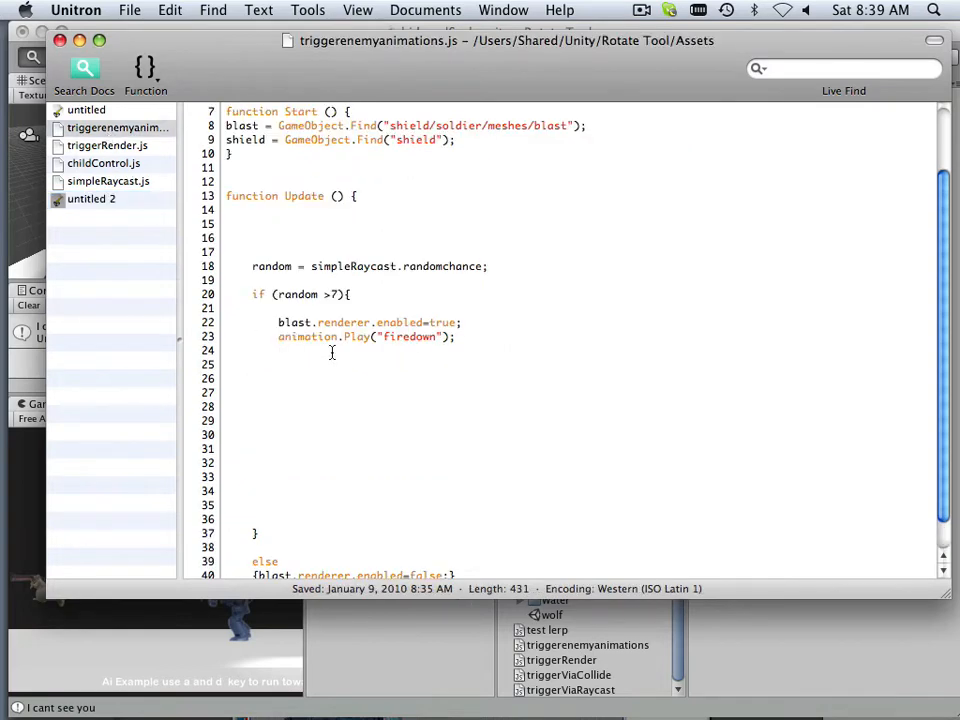
scroll(246, 261, up, 3)
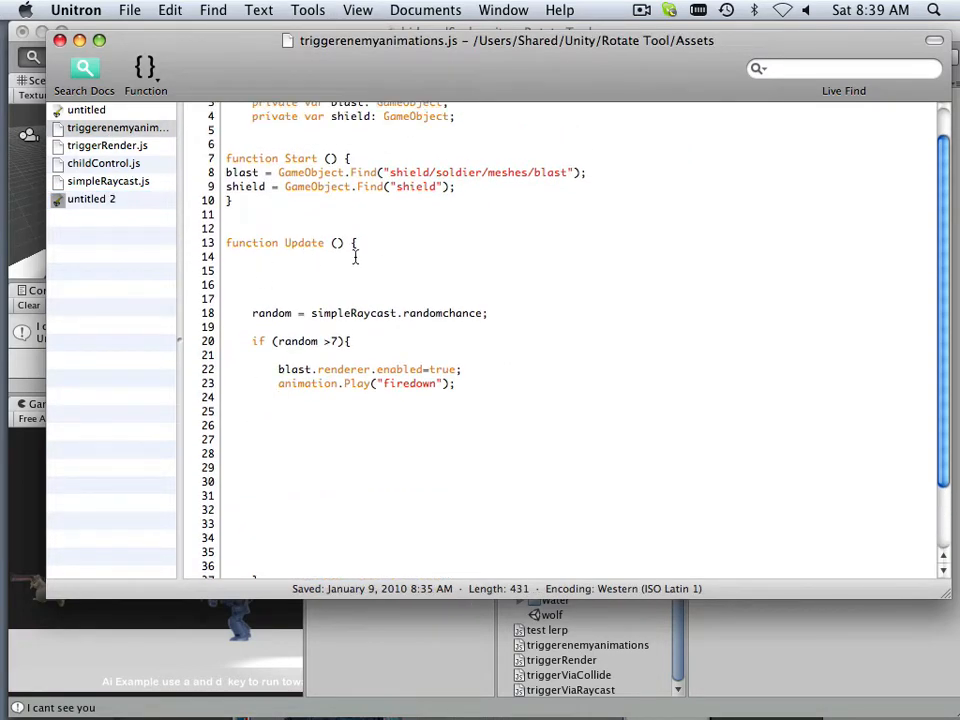
scroll(348, 320, down, 3)
scroll(348, 320, down, 2)
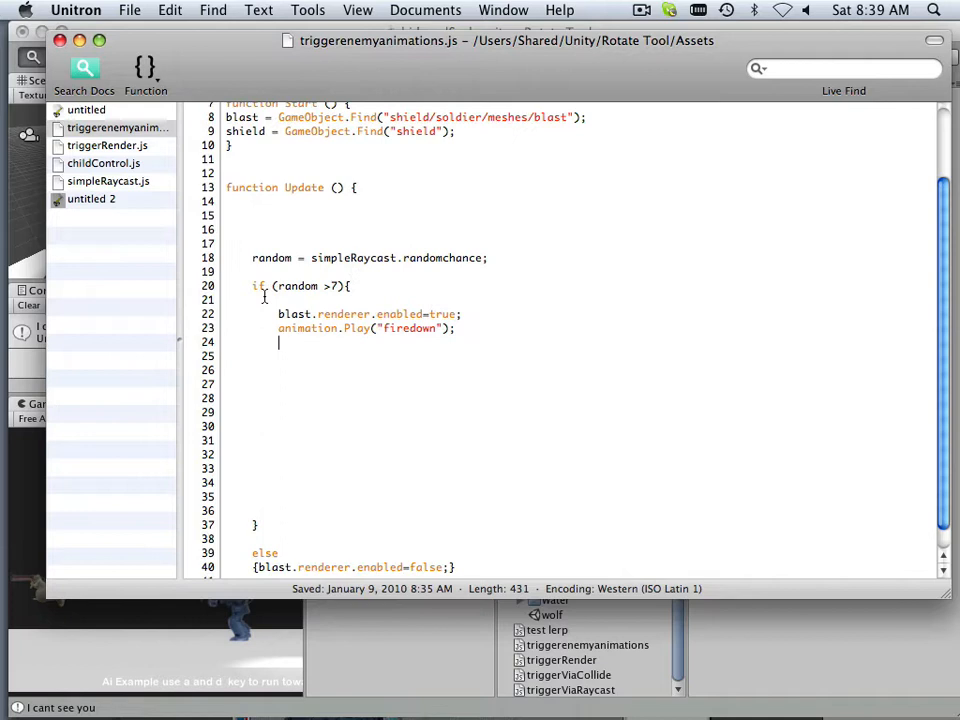
drag(251, 287, 354, 289)
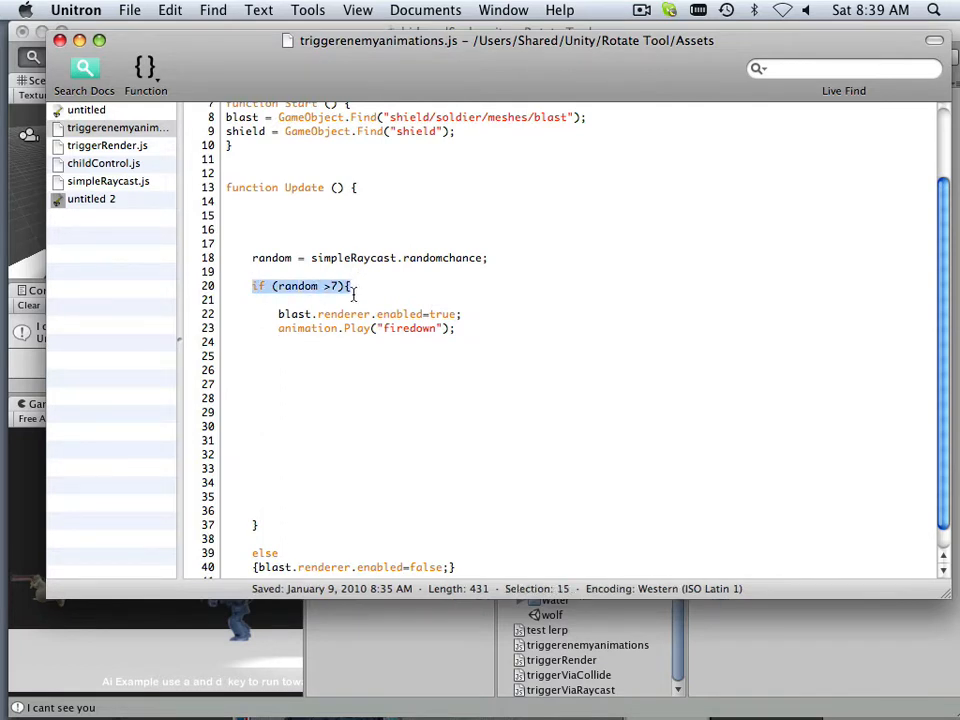
scroll(345, 297, down, 1)
scroll(336, 285, down, 1)
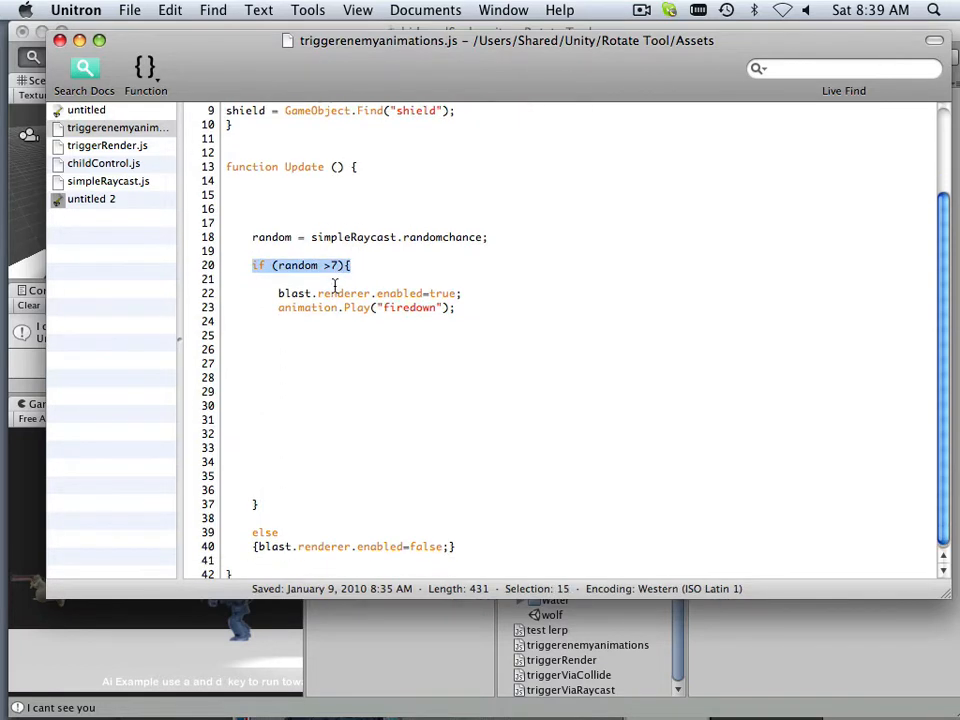
scroll(336, 285, down, 1)
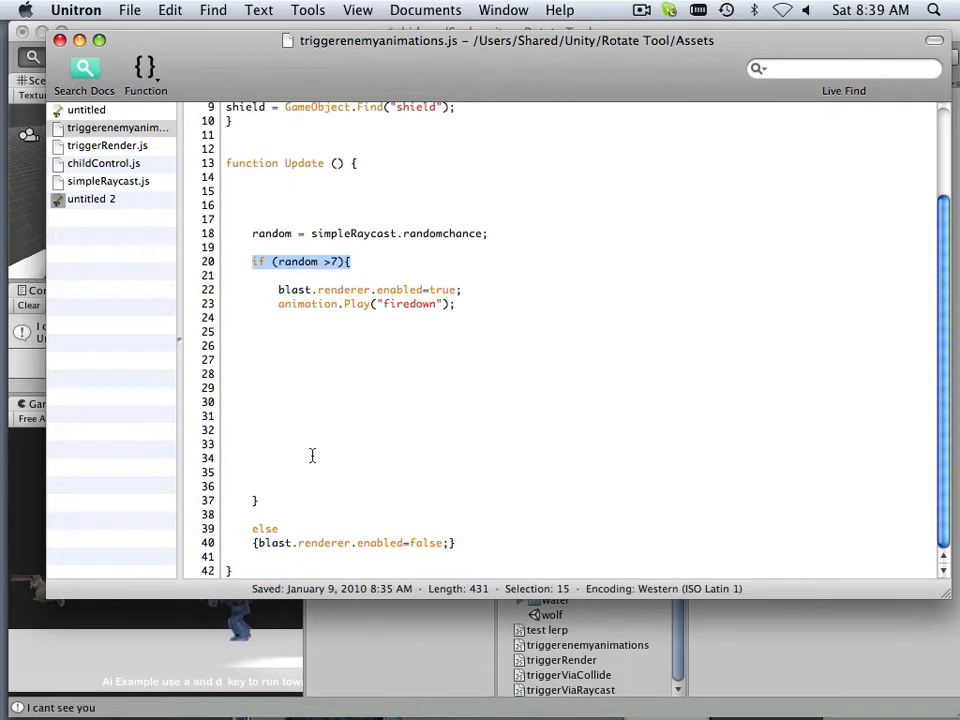
click(258, 466)
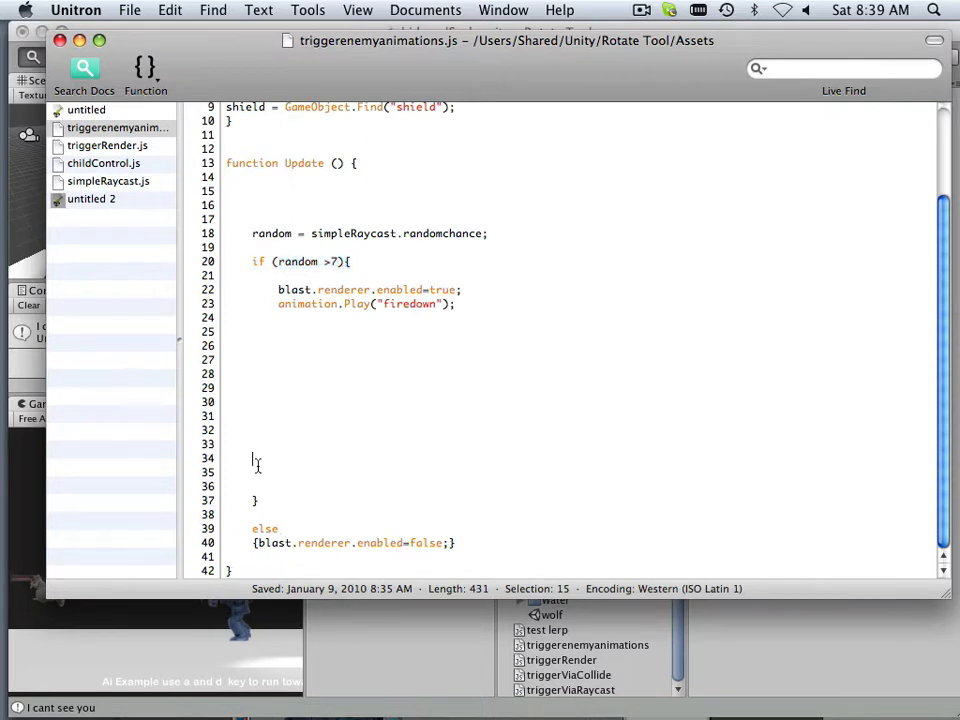
key(Return)
key(Return)
key(Return)
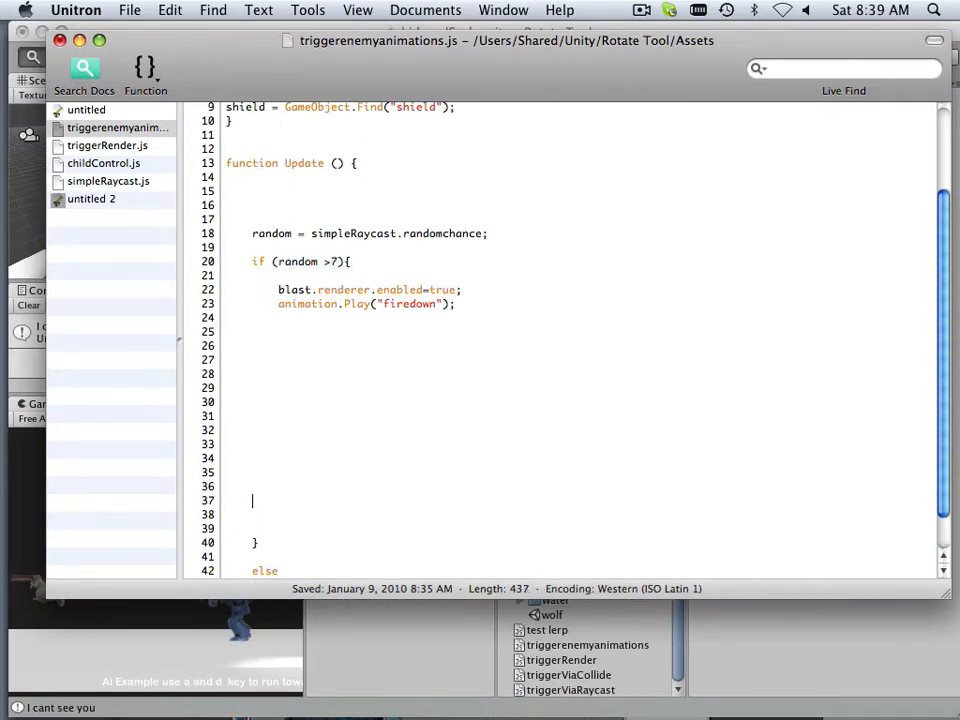
key(Return)
- Change the played animation from "firedown" to "firemid" in that block
drag(436, 304, 412, 306)
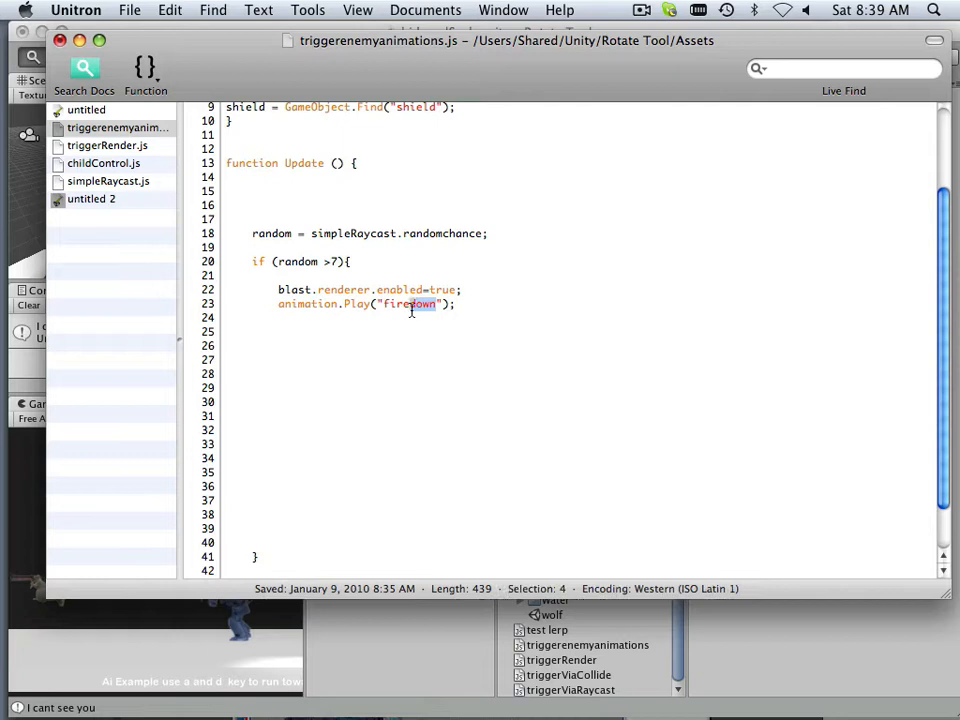
text(mid)
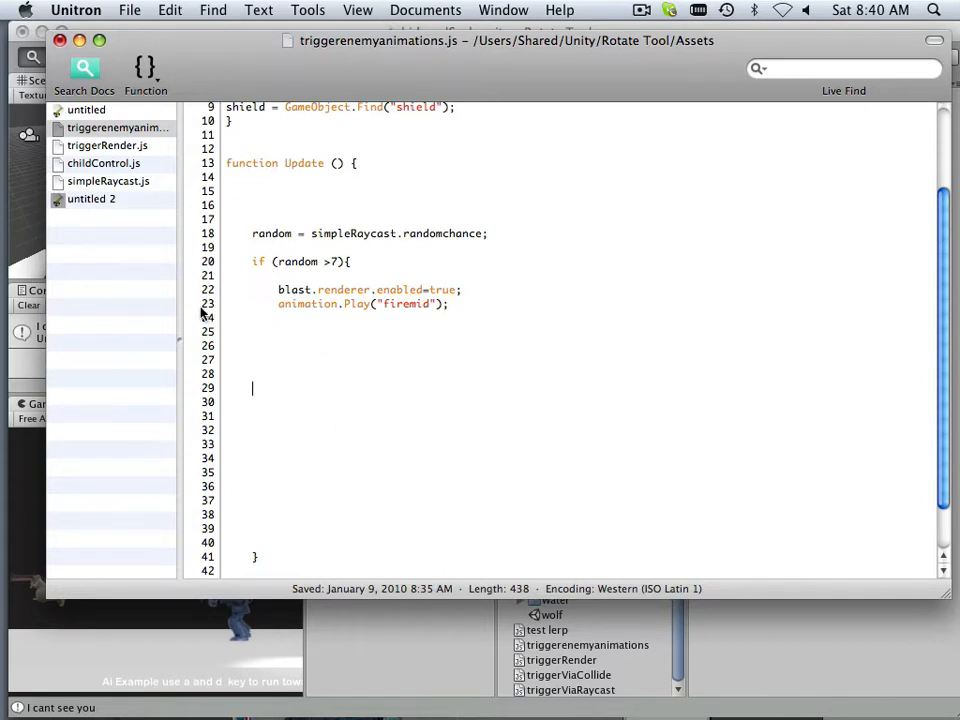
scroll(264, 333, up, 3)
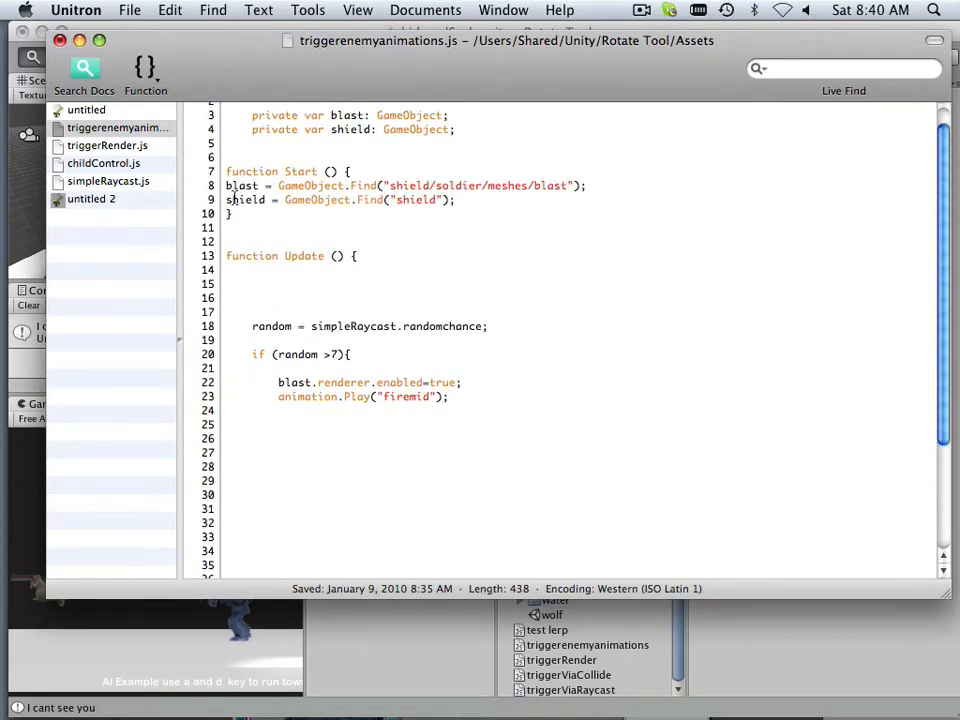
drag(227, 199, 456, 200)
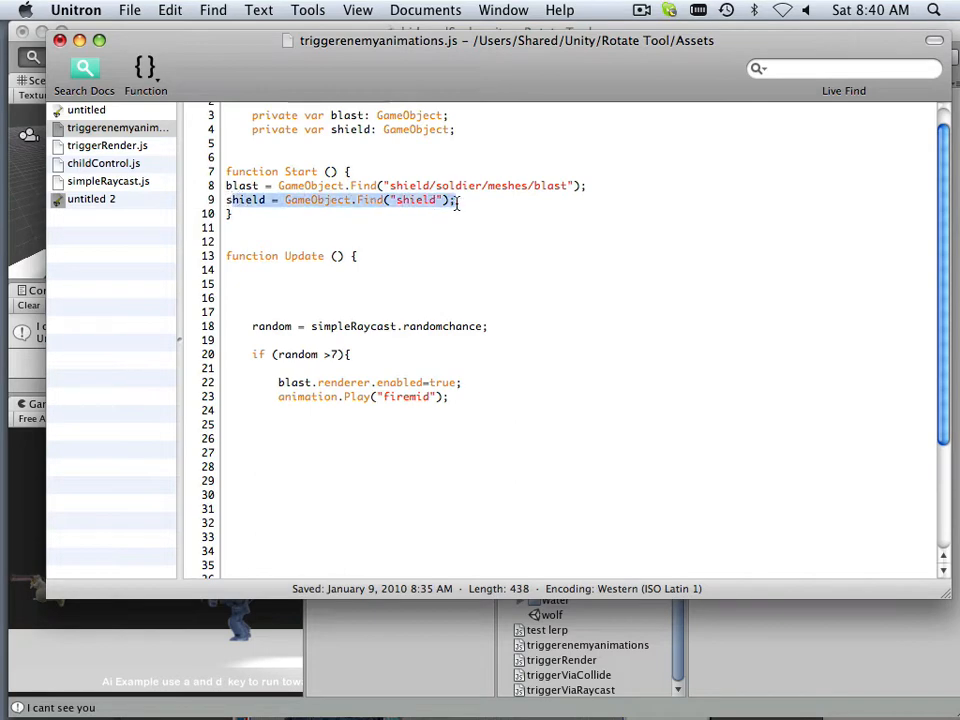
- Copy the var left and var right shield-direction lines from untitled 2
click(356, 255)
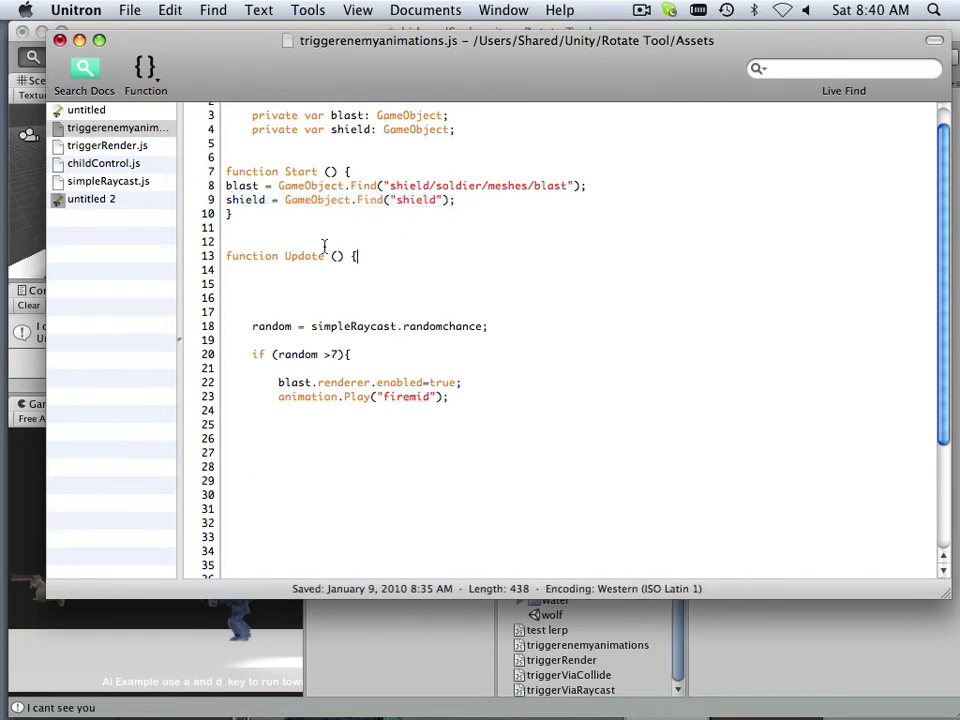
click(91, 199)
scroll(300, 330, up, 3)
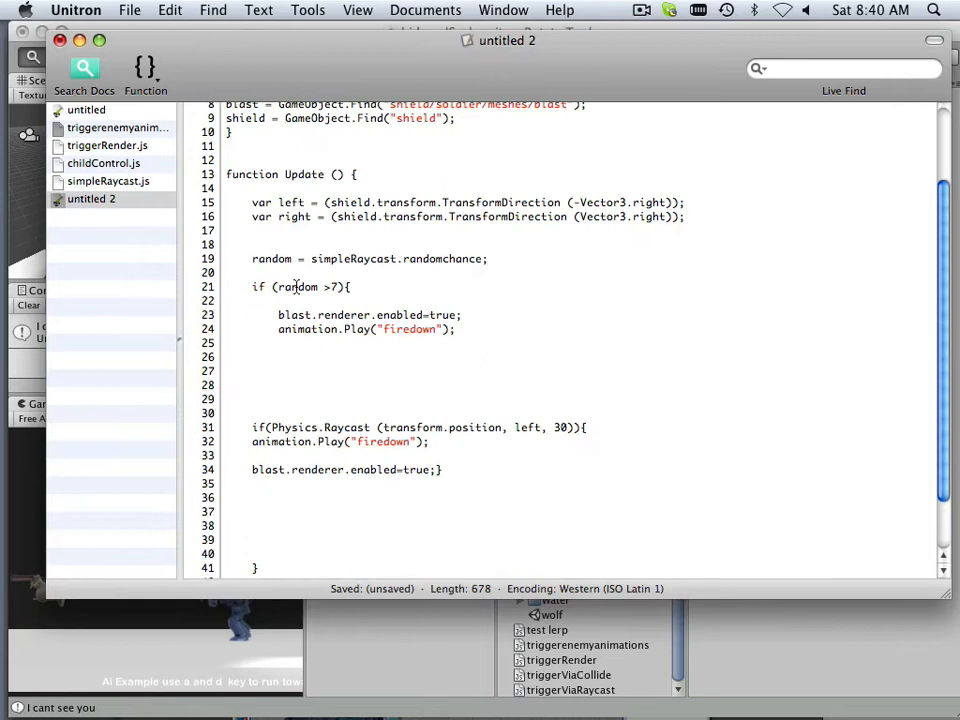
drag(252, 254, 690, 271)
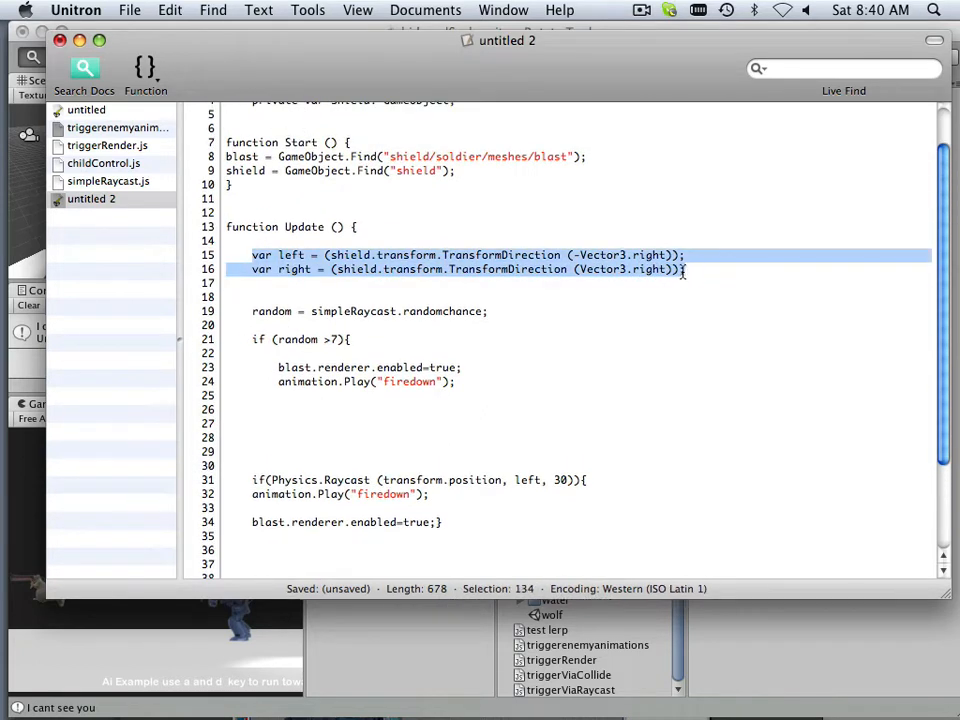
key(super+c)
- Paste the left and right direction lines at line 15, the top of Update
click(118, 127)
click(297, 298)
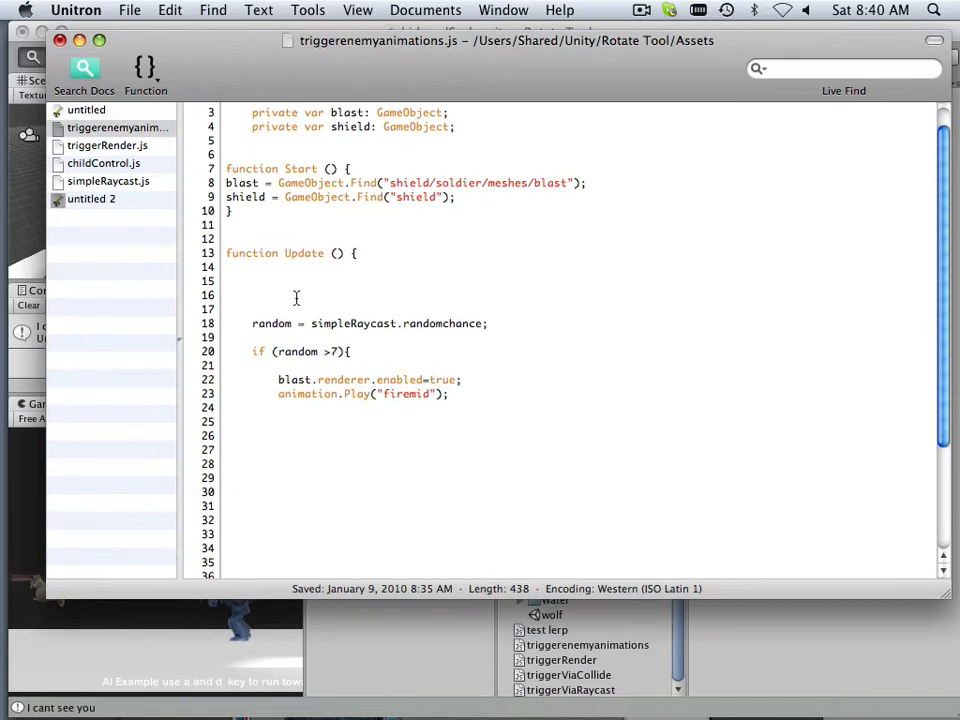
scroll(297, 298, down, 3)
scroll(297, 298, up, 1)
click(271, 212)
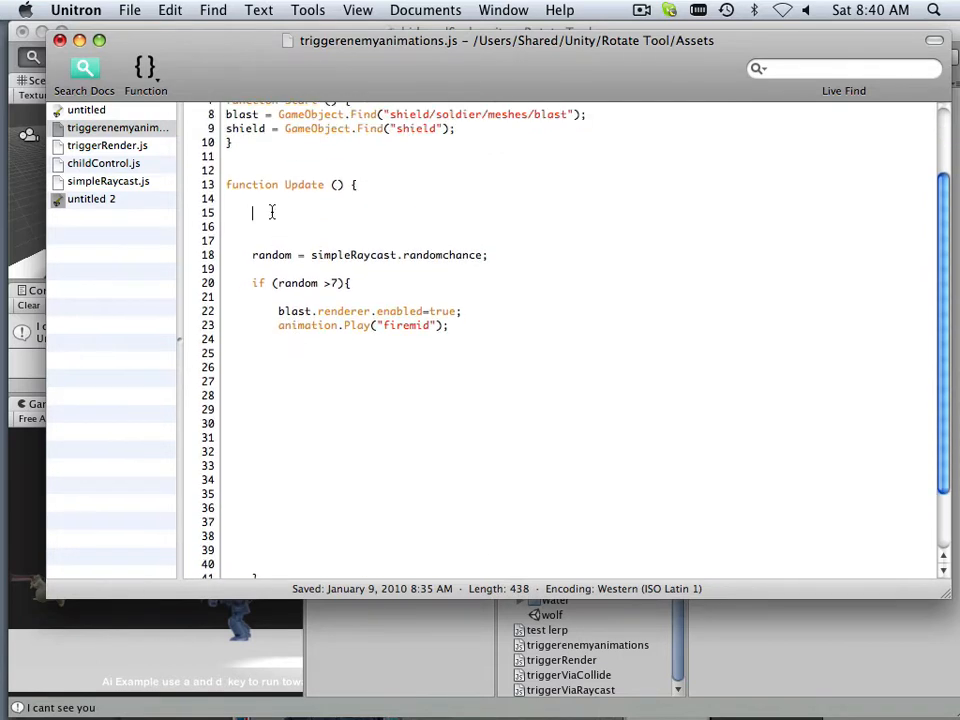
key(super+v)
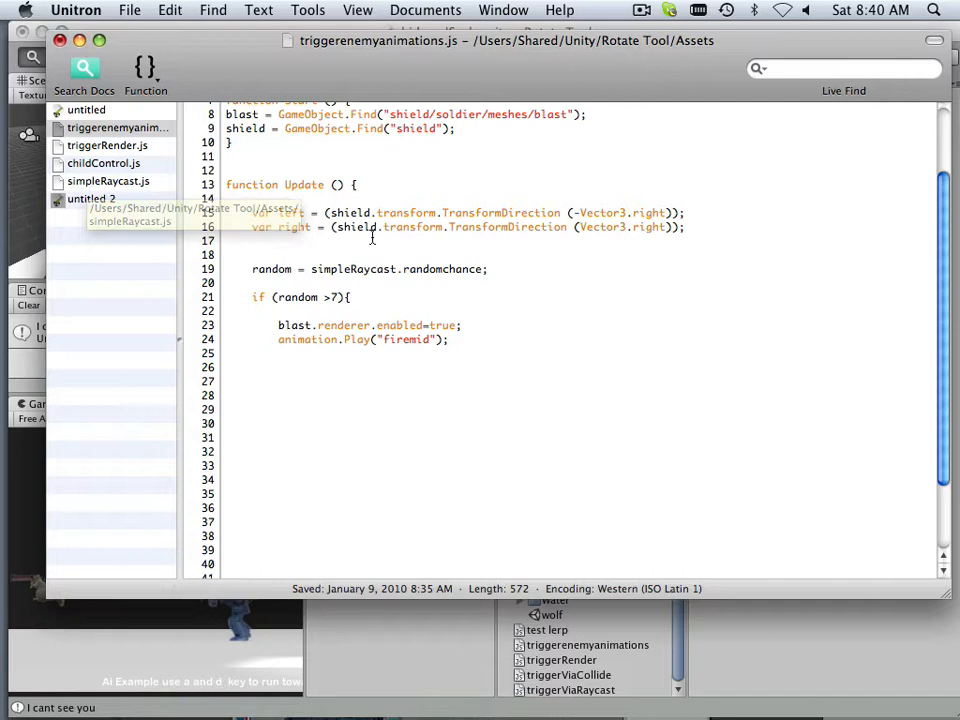
scroll(370, 242, up, 2)
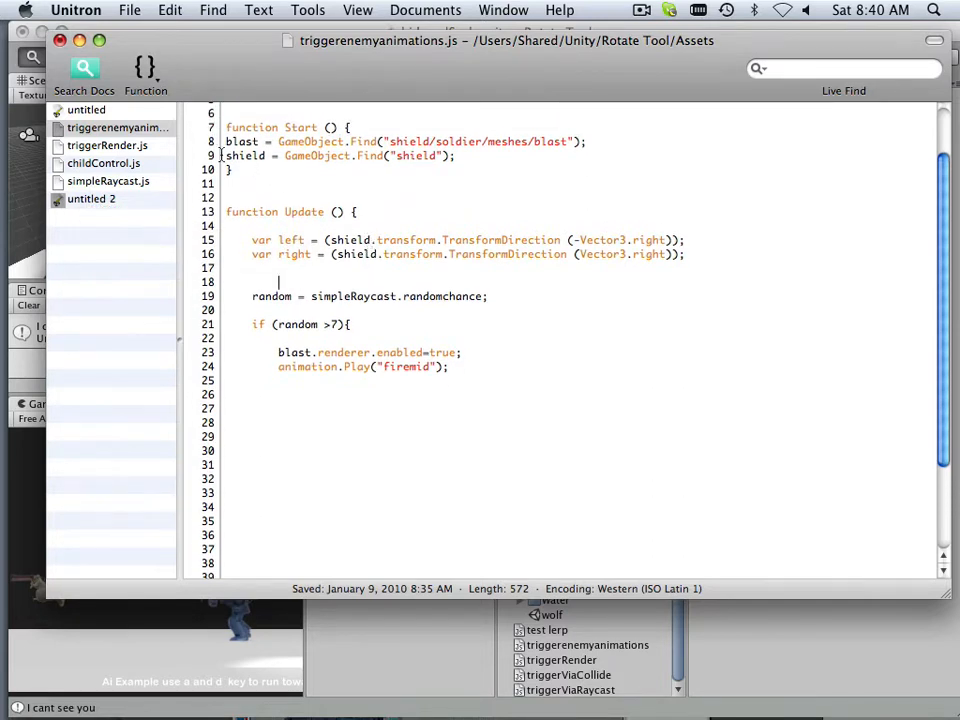
- Comment out the var right line, keeping only left, and save the script
drag(227, 156, 466, 158)
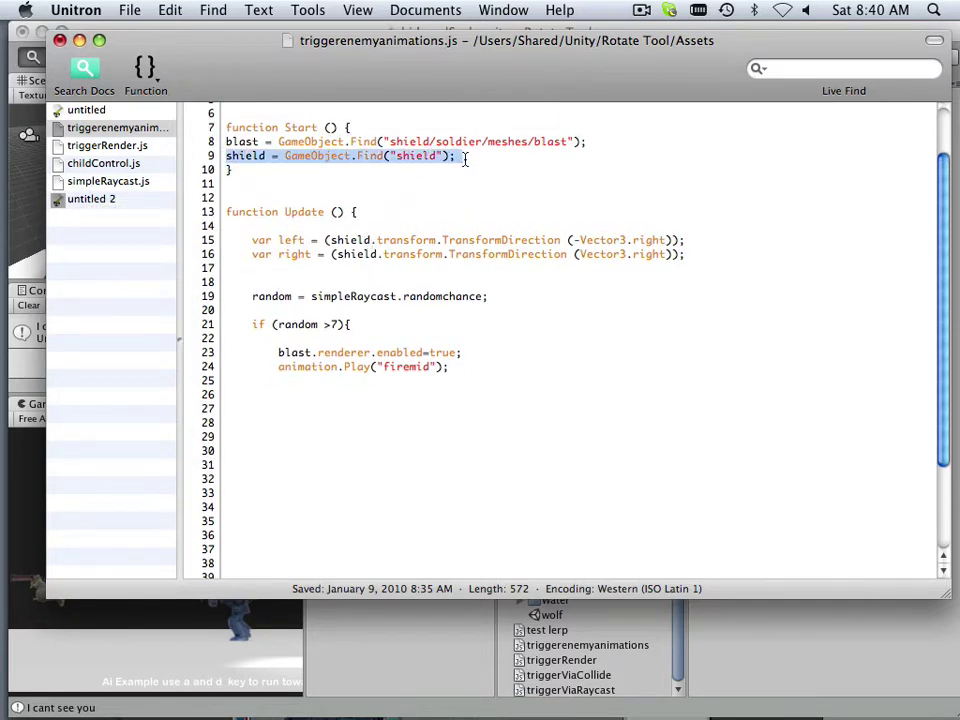
double_click(348, 240)
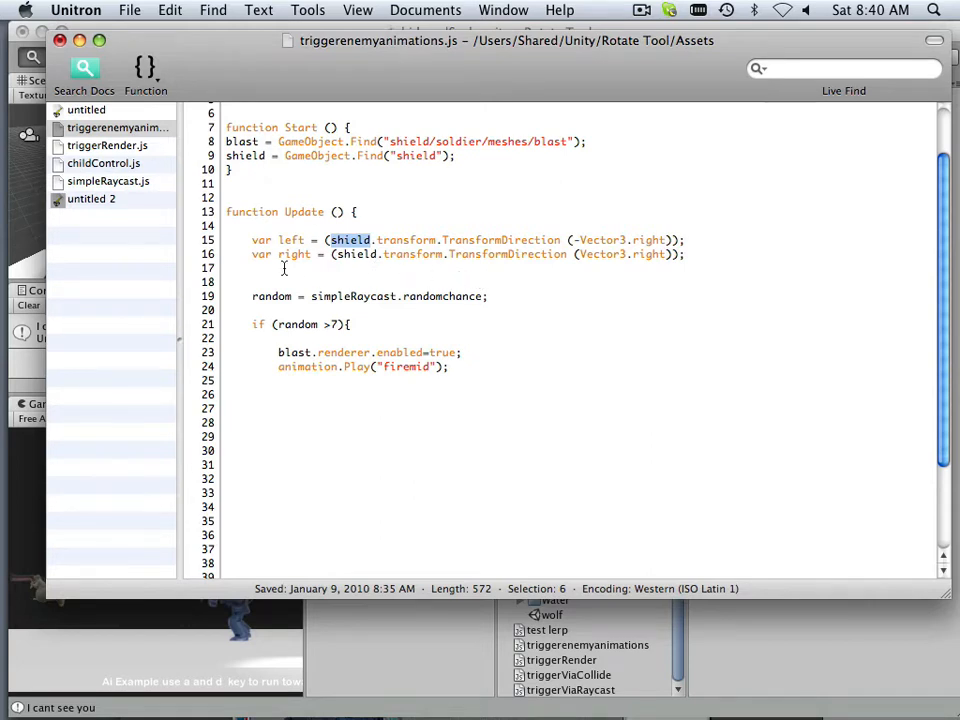
drag(252, 254, 680, 255)
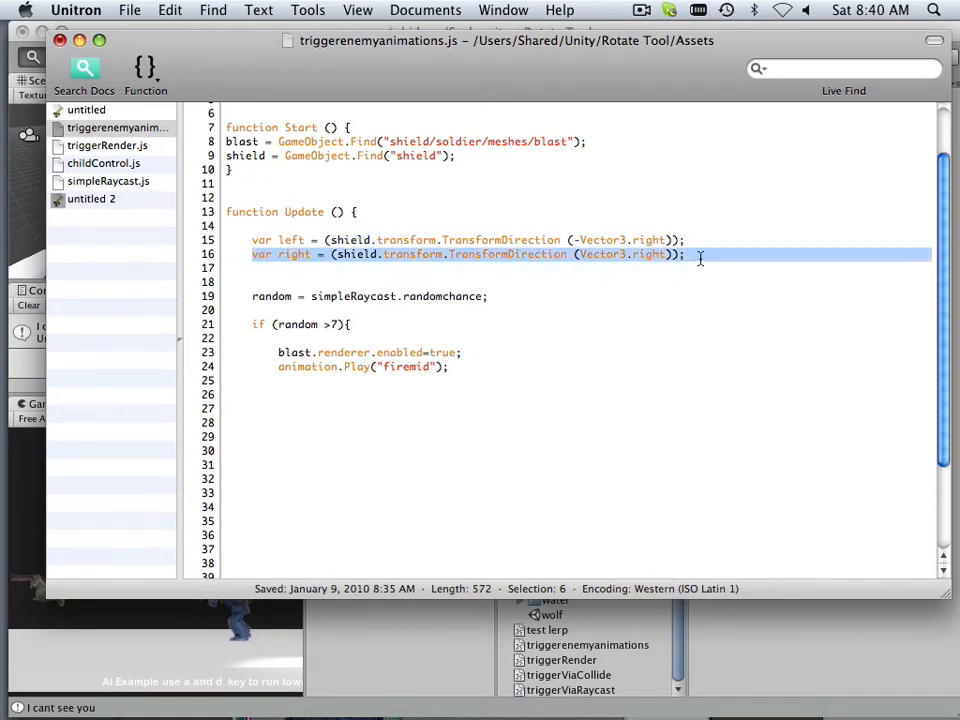
click(252, 256)
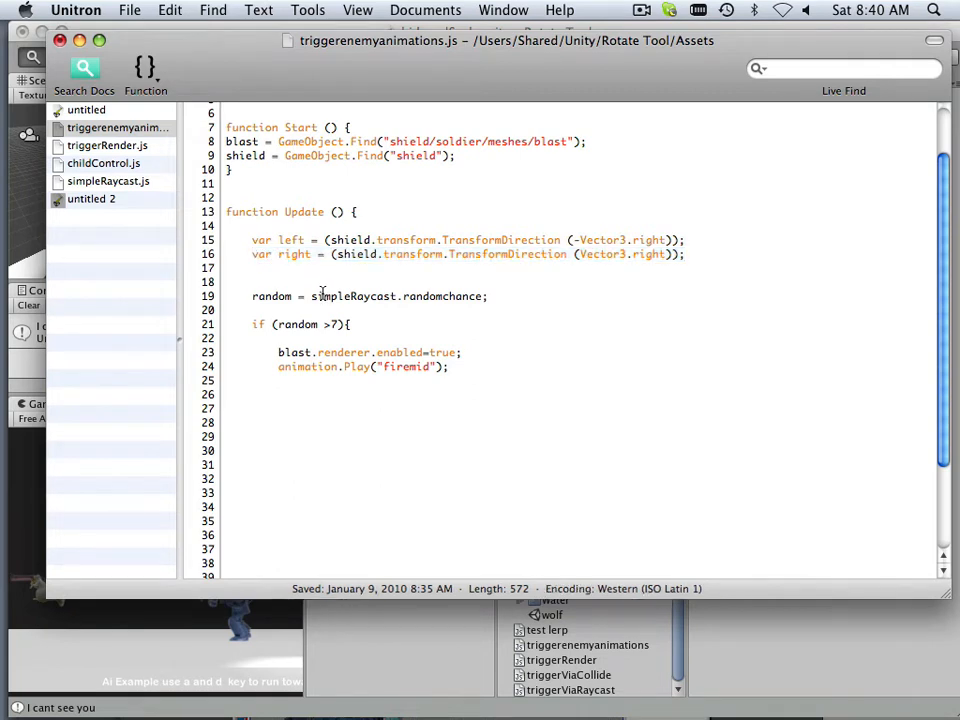
text(//)
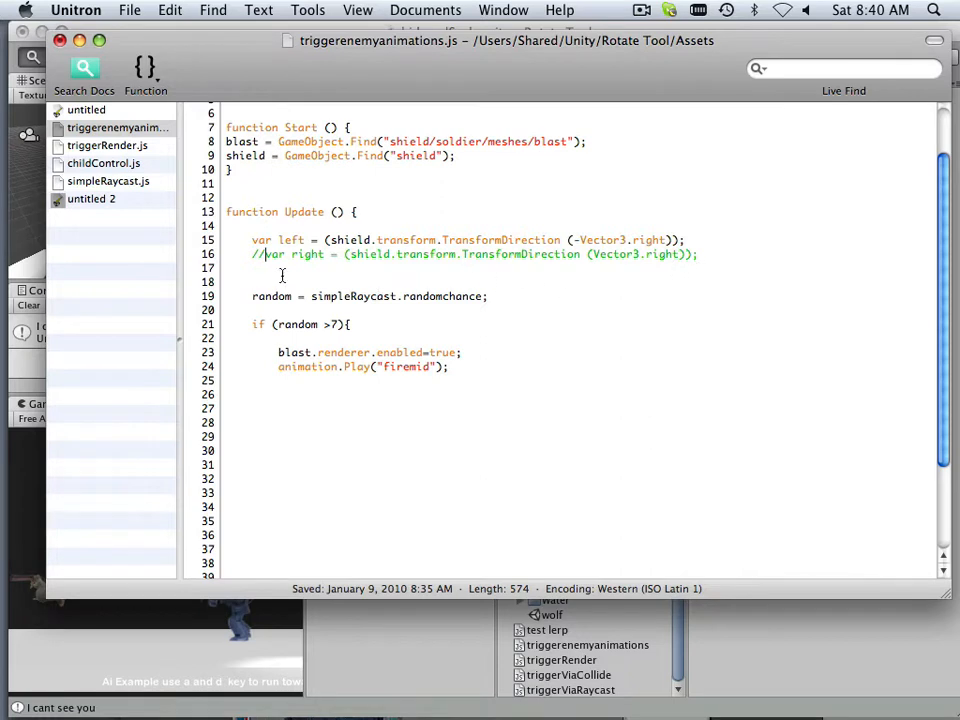
scroll(283, 275, up, 3)
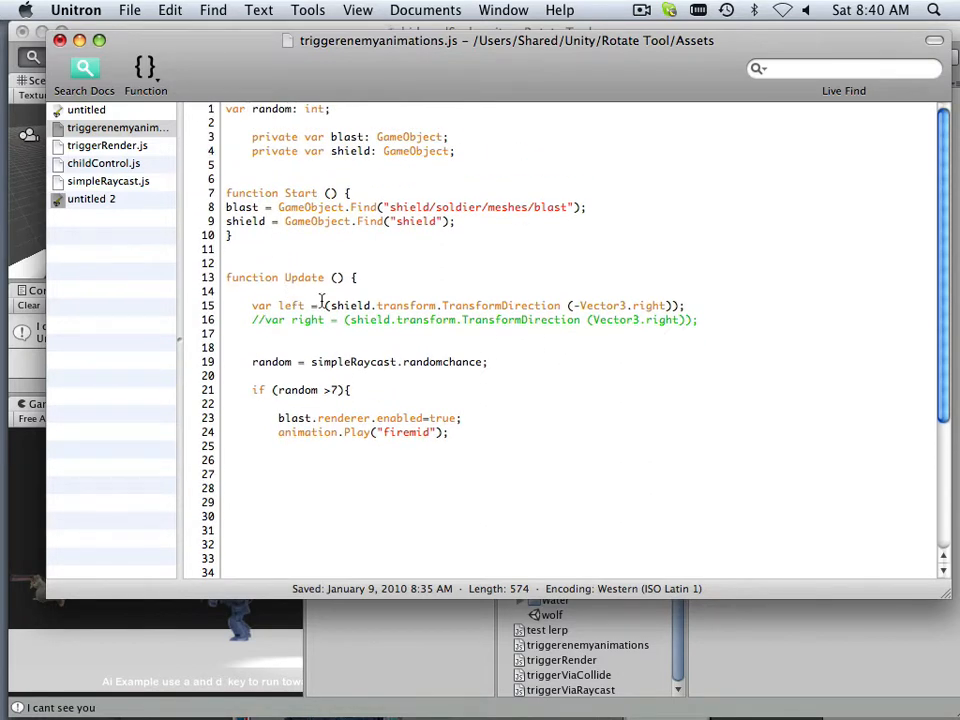
scroll(322, 304, down, 1)
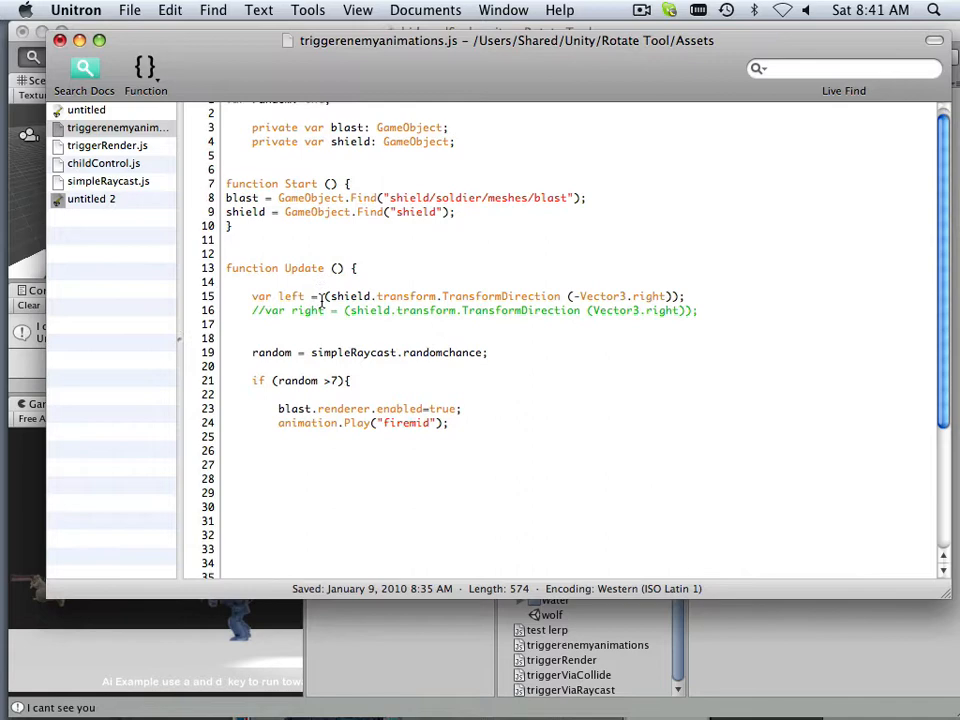
click(129, 10)
- Paste the Physics.Raycast firedown block from untitled 2 below the firemid block
click(150, 162)
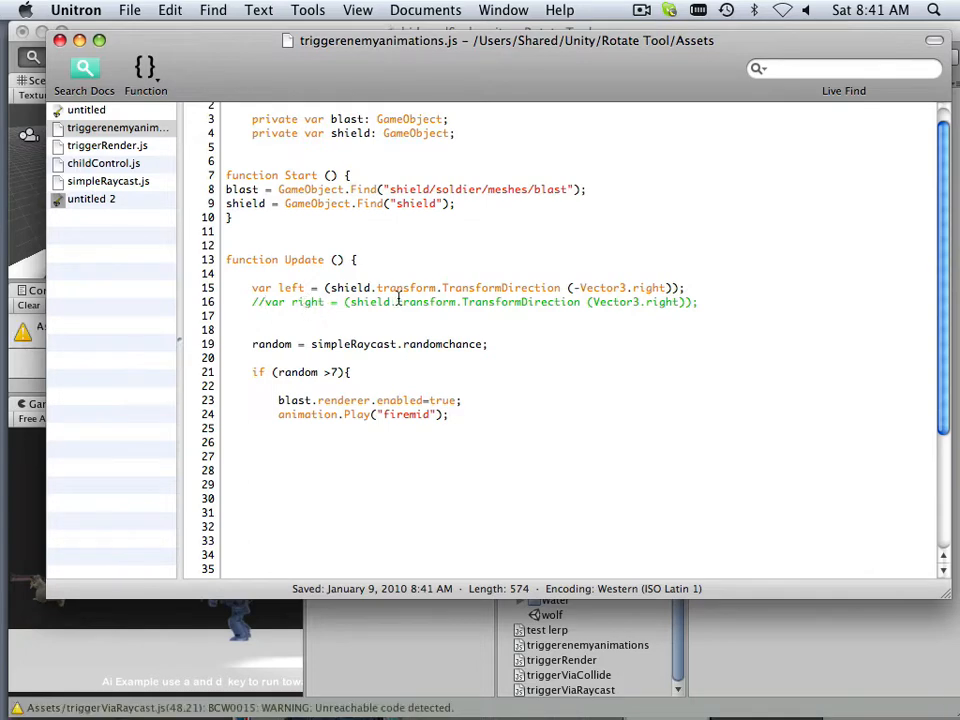
scroll(300, 300, down, 1)
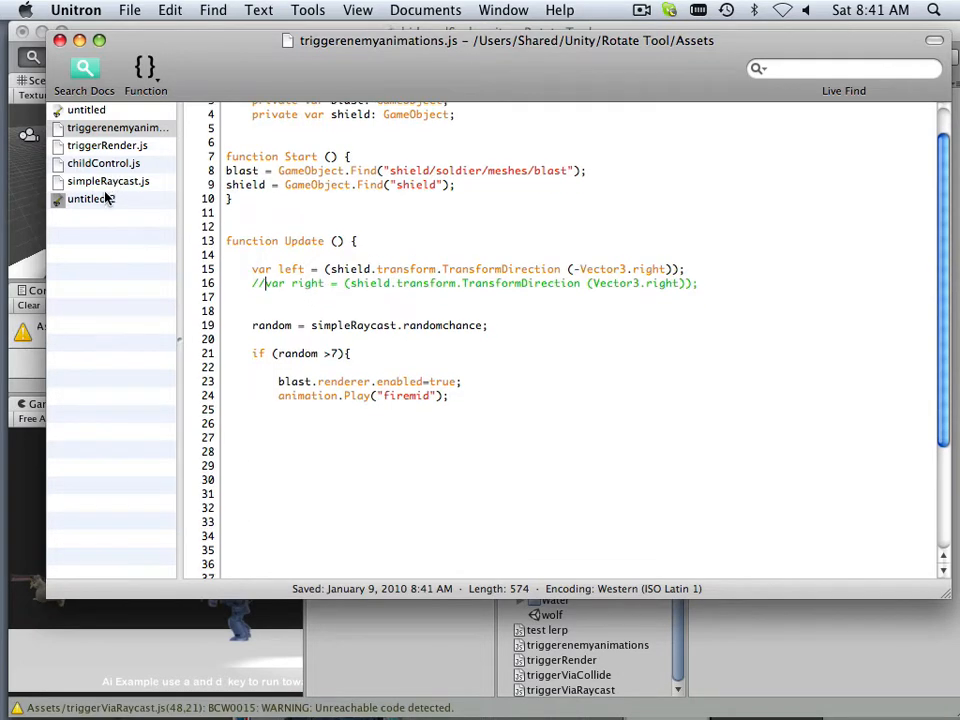
click(91, 199)
scroll(320, 320, down, 5)
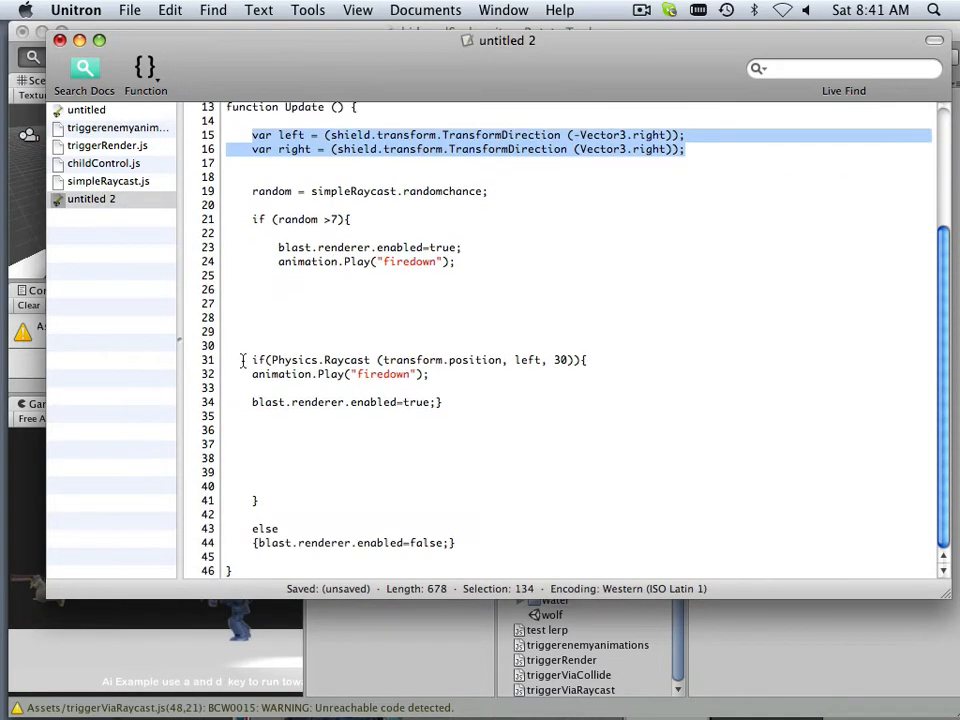
drag(243, 360, 456, 404)
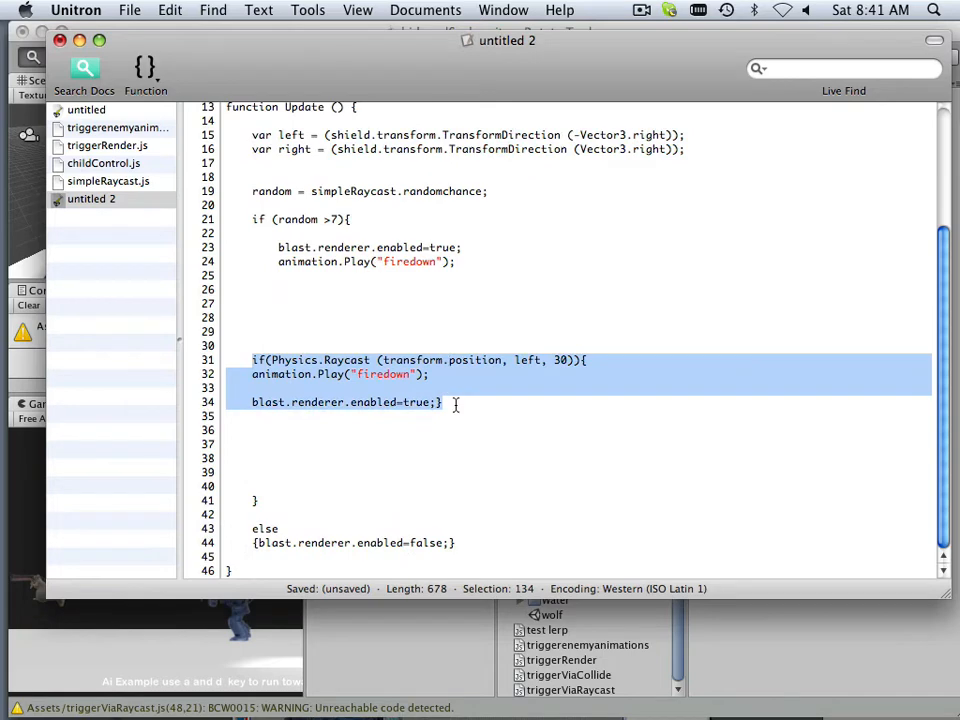
key(super+c)
click(117, 128)
scroll(283, 366, down, 2)
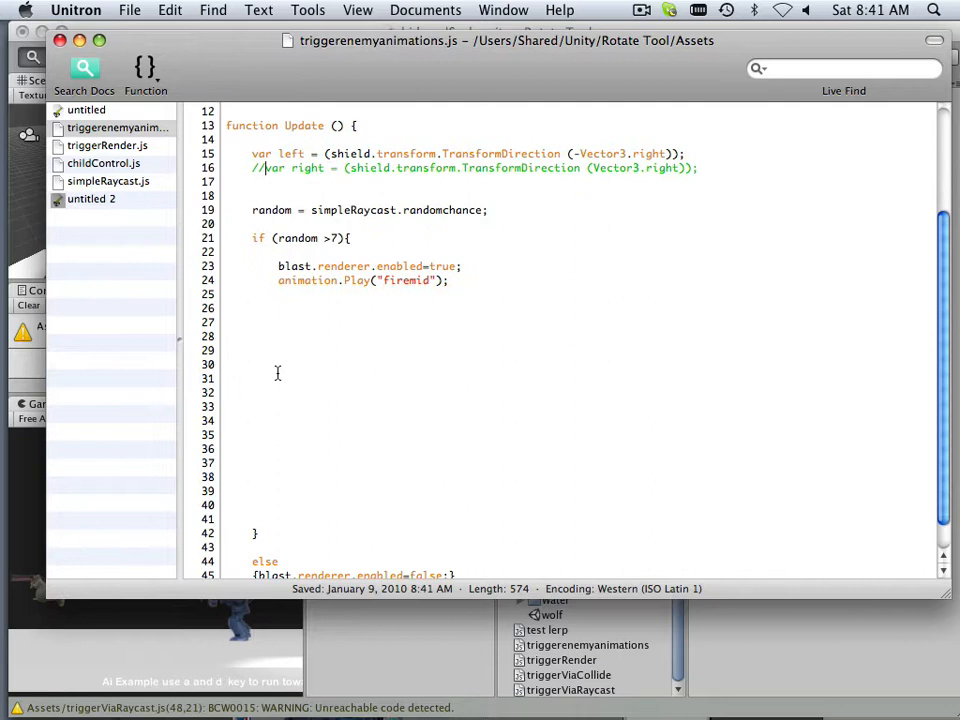
click(283, 370)
key(super+v)
click(428, 418)
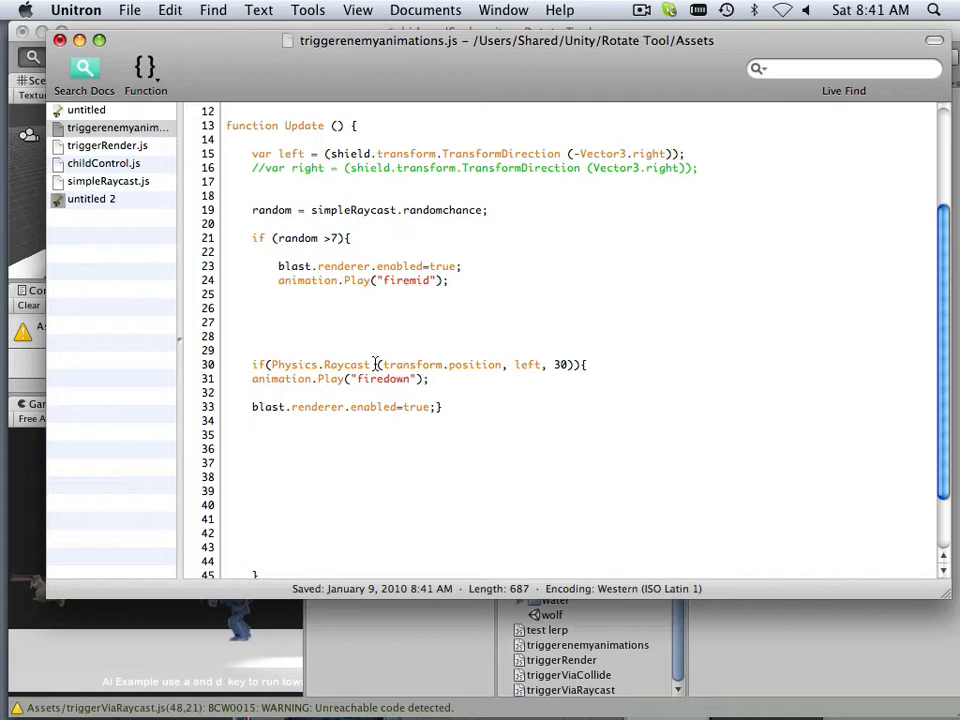
- Make the raycast start from shield.transform.position toward left over 30 units, reviewing the firedown and blast lines
click(385, 365)
text(shiel)
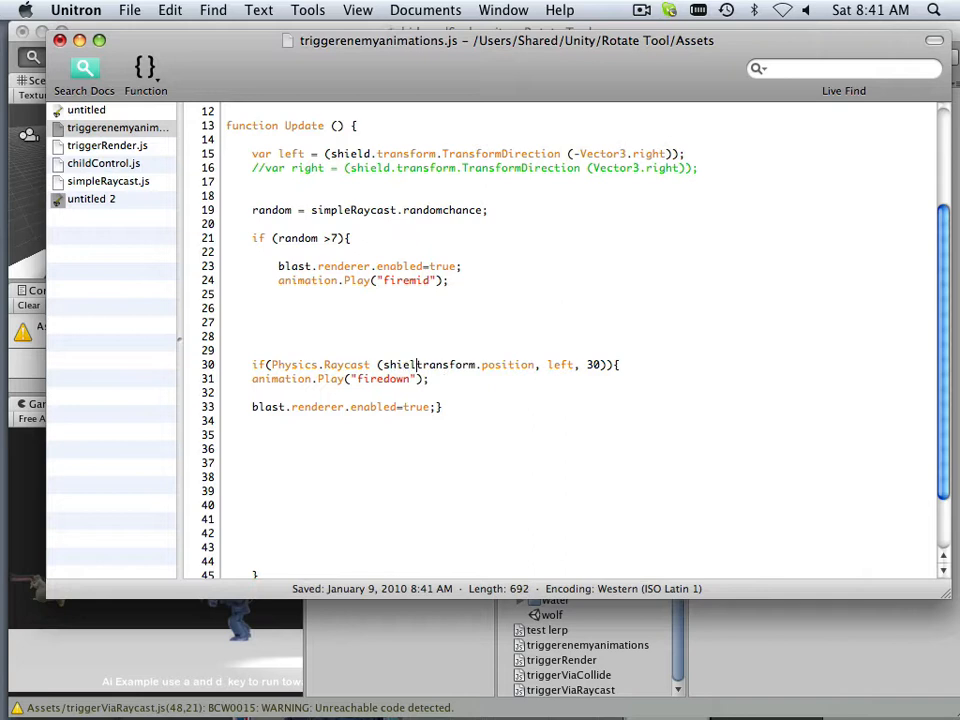
text(d)
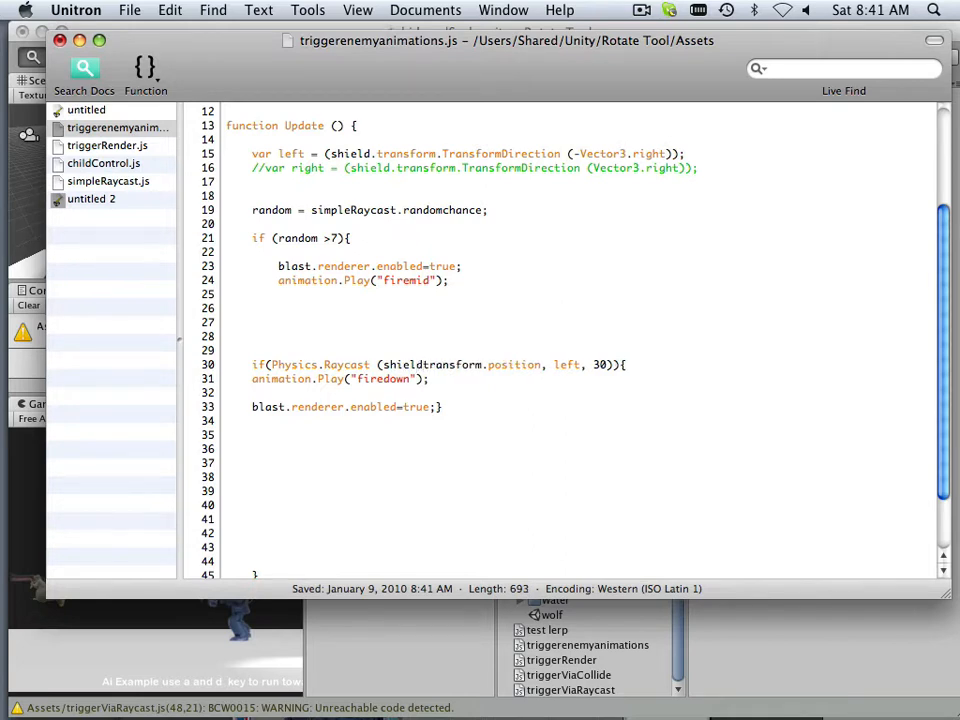
text(.)
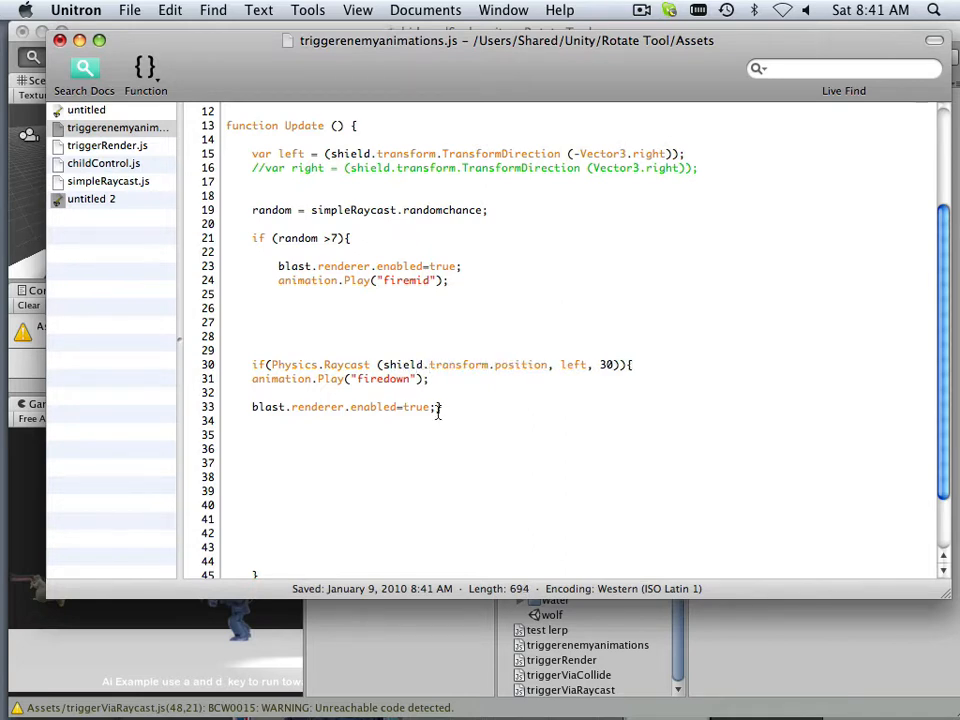
click(562, 364)
click(606, 365)
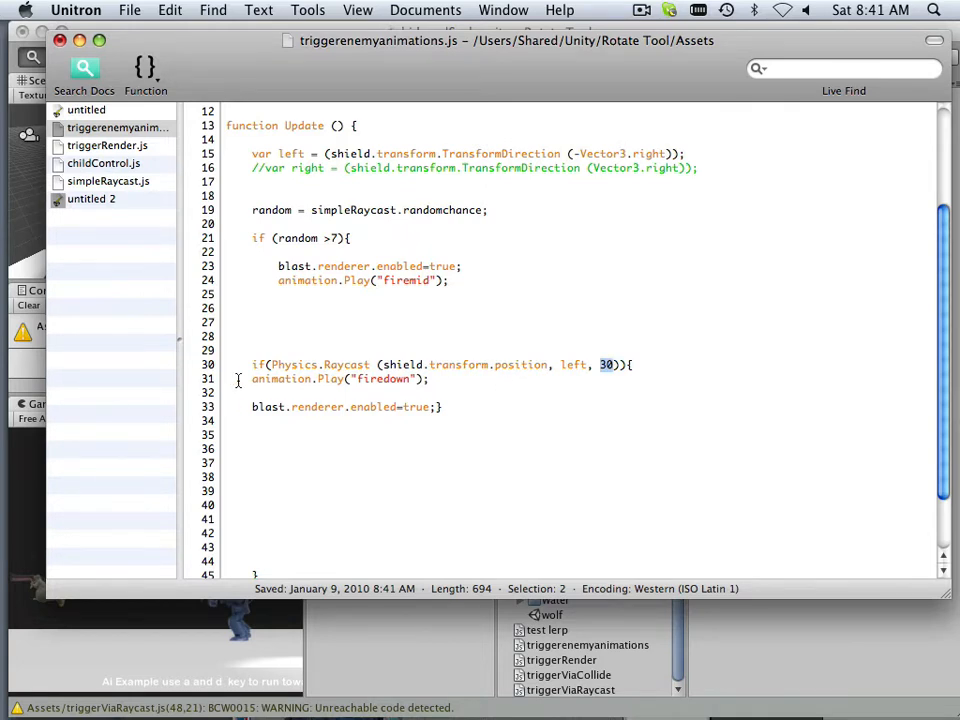
drag(246, 379, 450, 386)
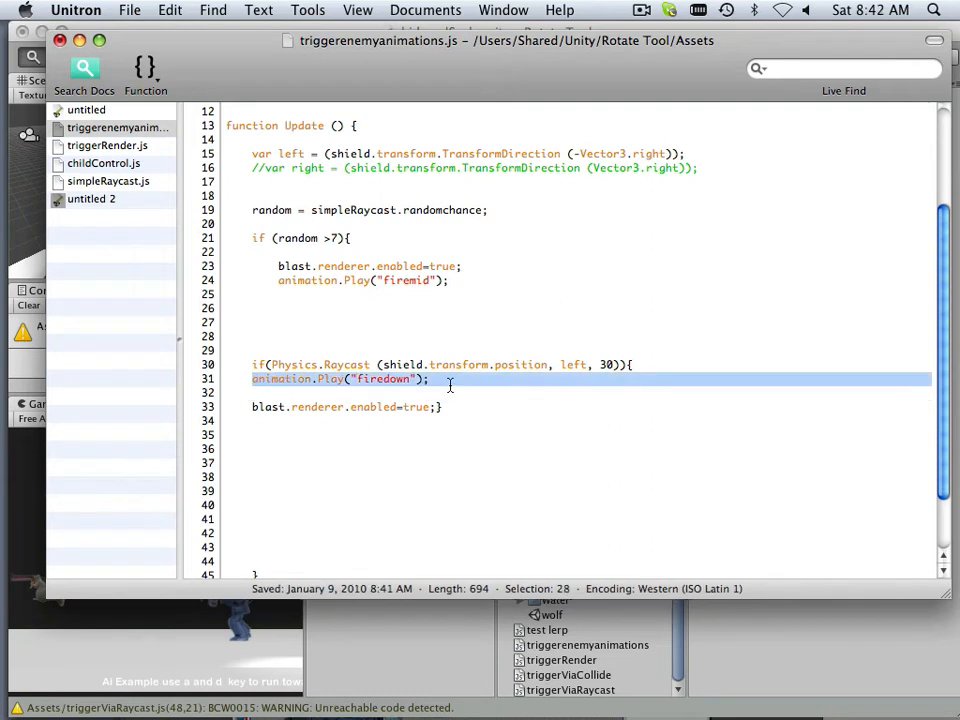
click(447, 407)
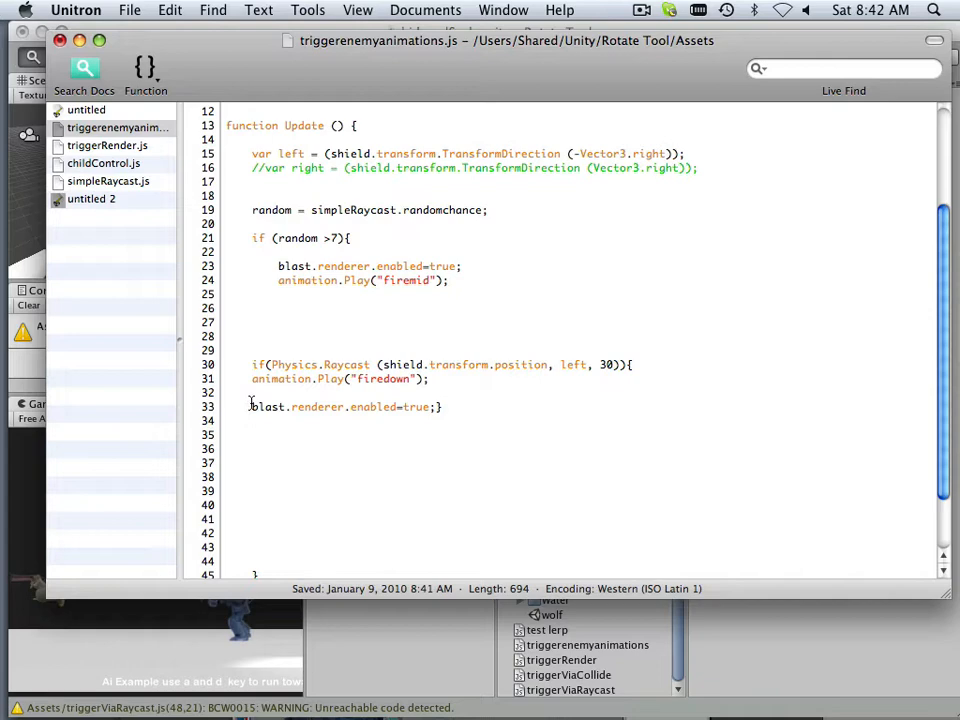
drag(250, 406, 438, 410)
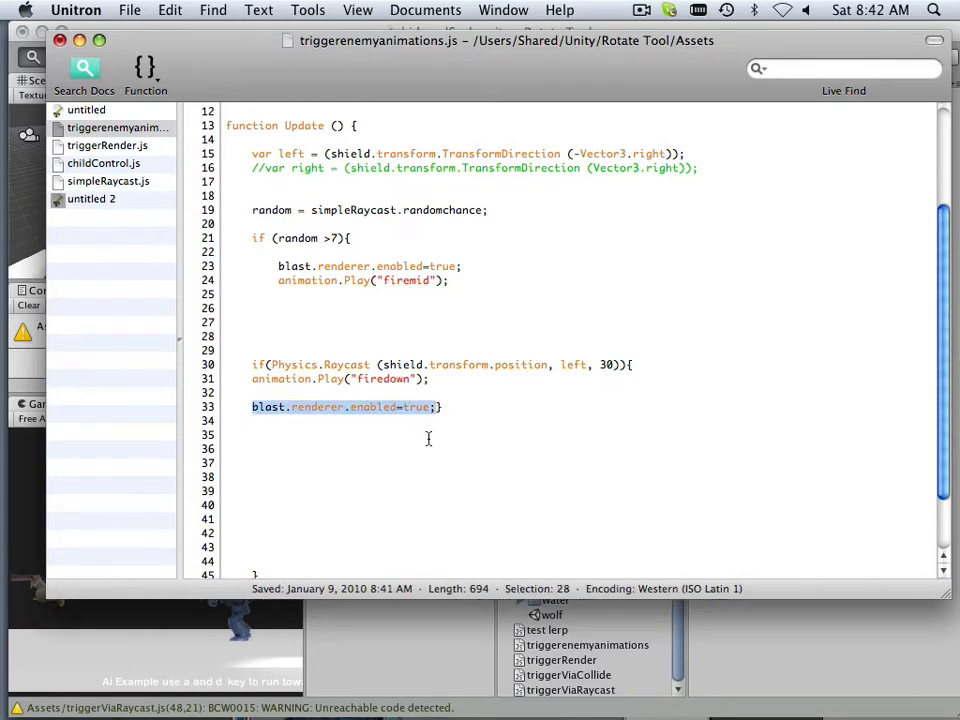
drag(305, 66, 305, 170)
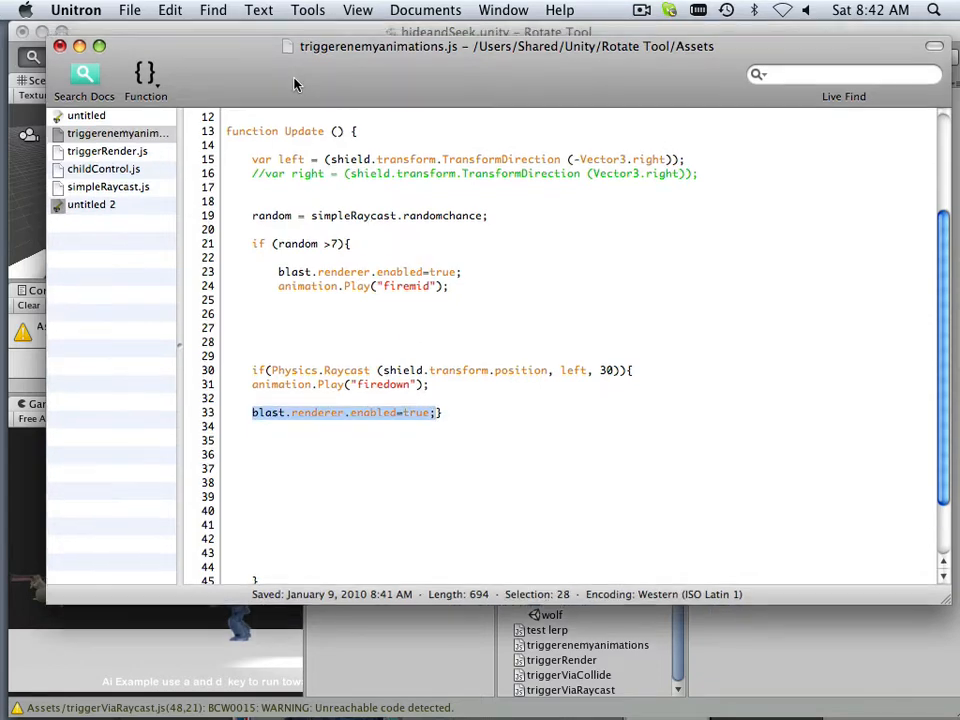
- Save the script and play-test, running the squirrel at the soldier so it fires
click(129, 10)
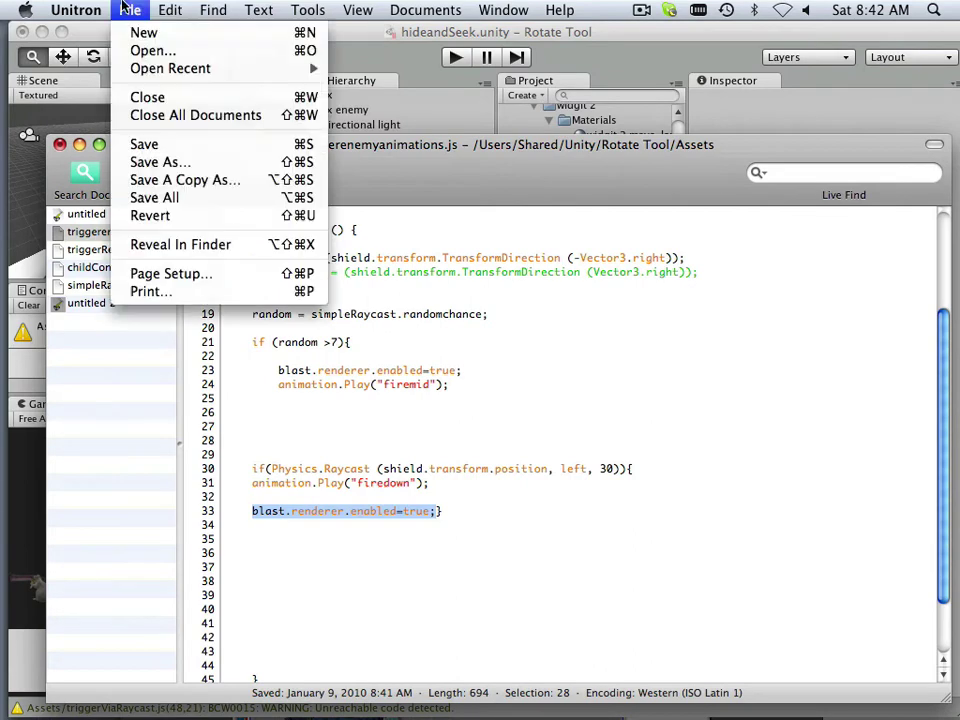
click(144, 144)
click(455, 57)
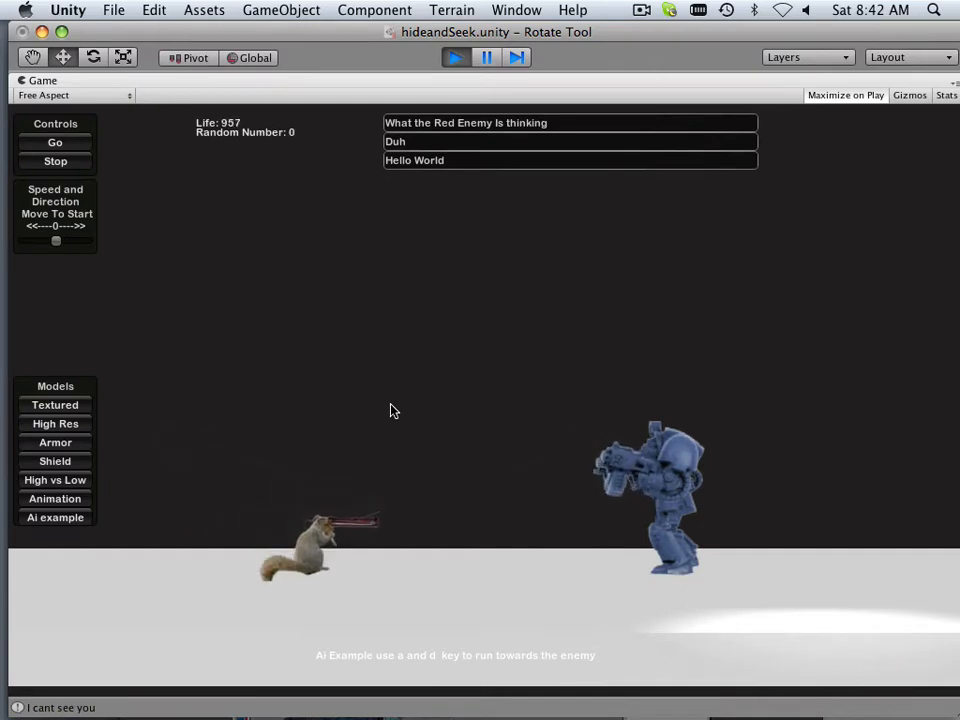
key(d)
key(d)
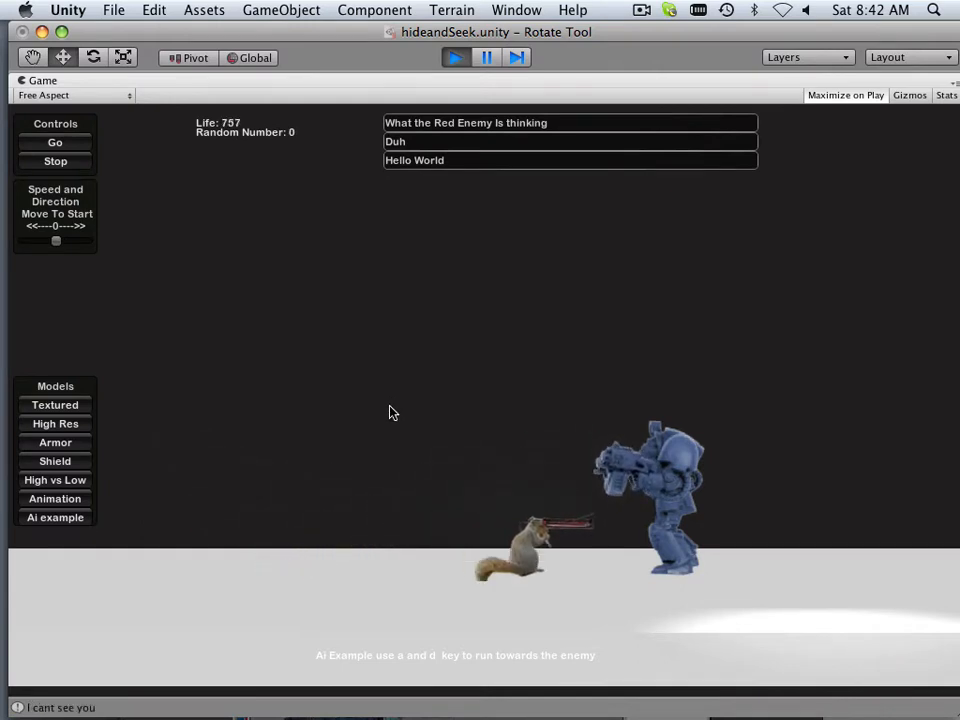
key(d)
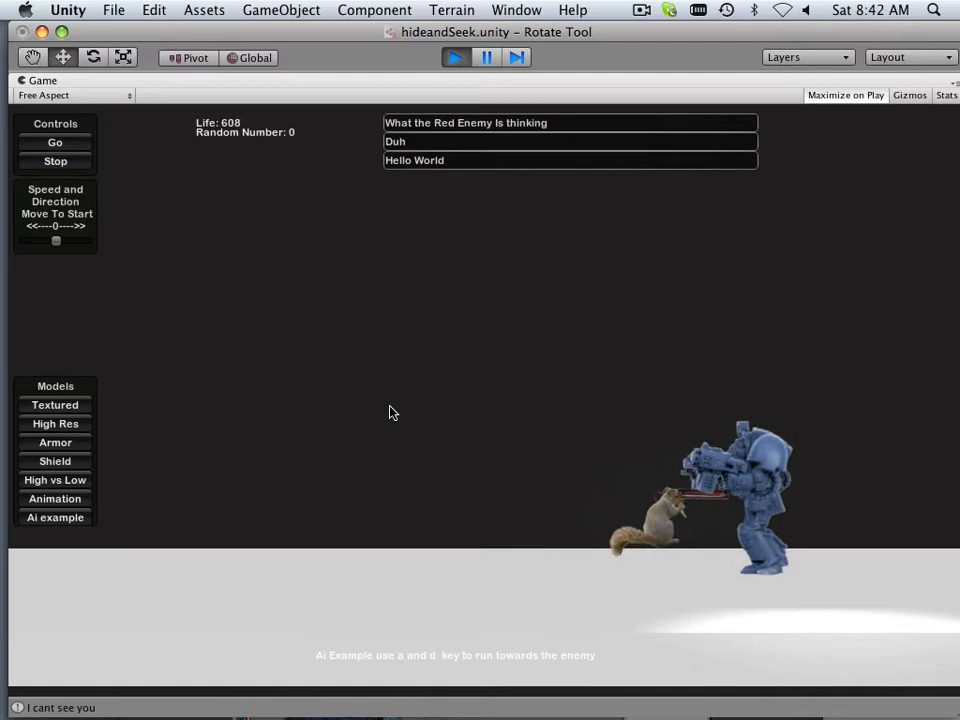
key(d)
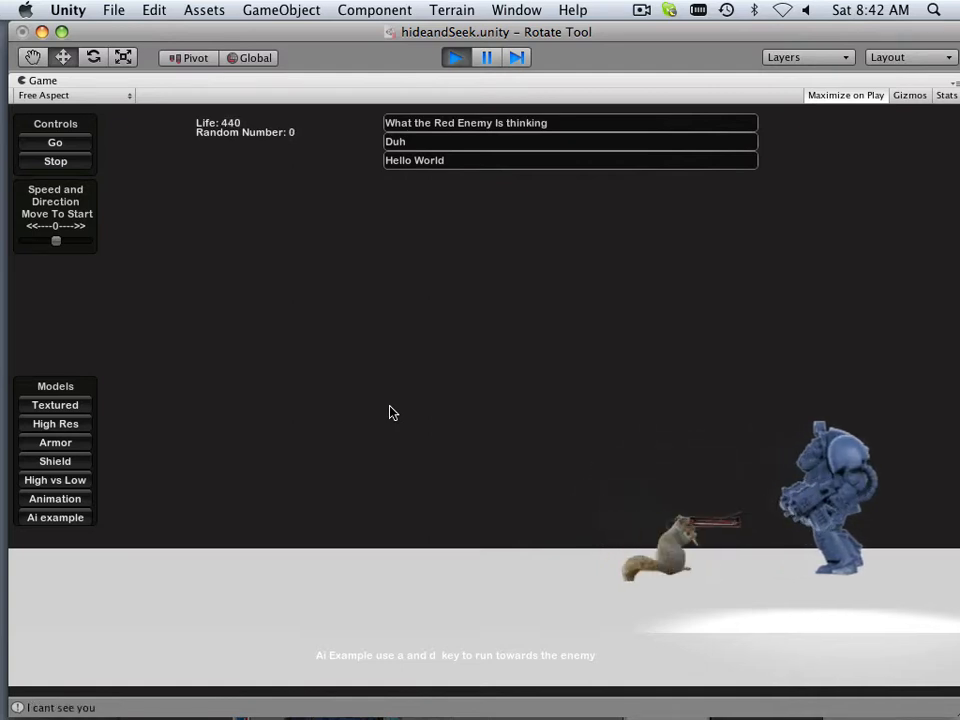
key(d)
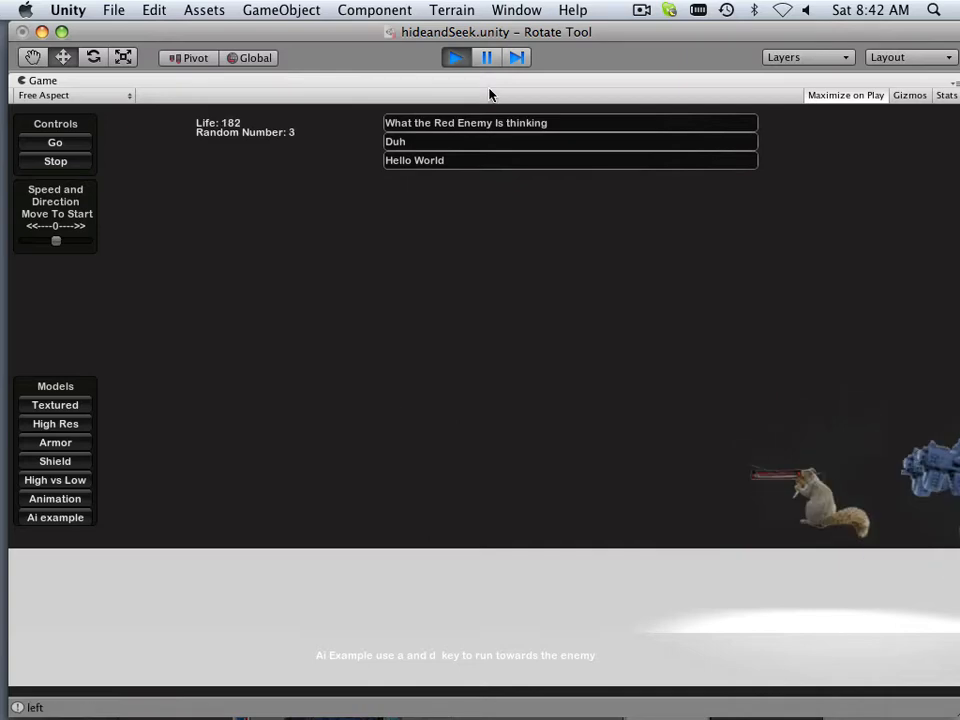
click(456, 58)
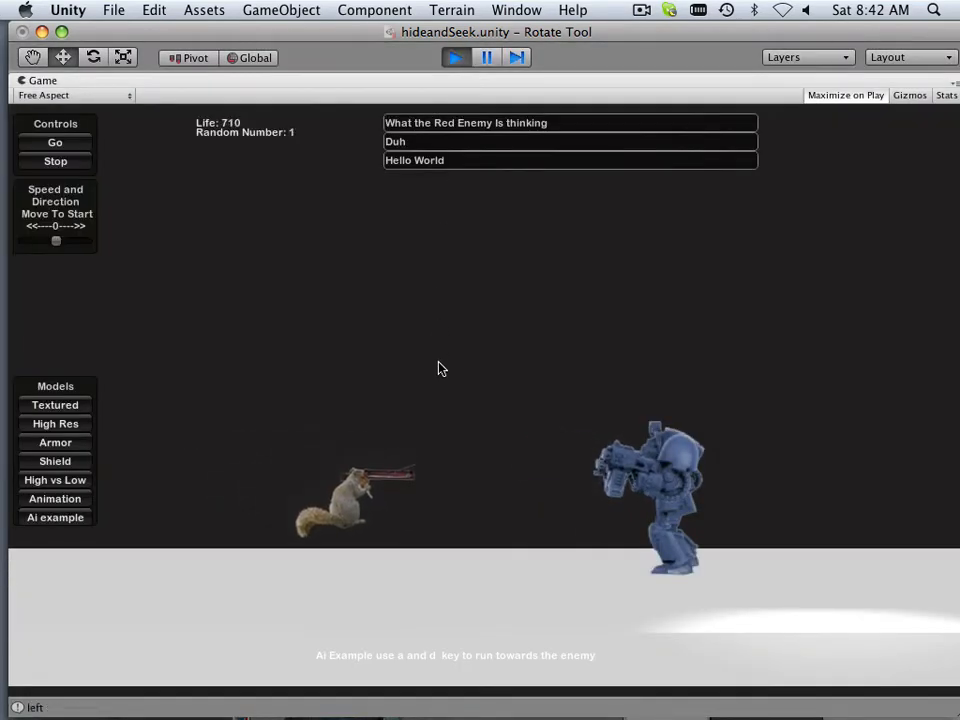
- Run the squirrel further past the soldier, then stop the play test
key(d)
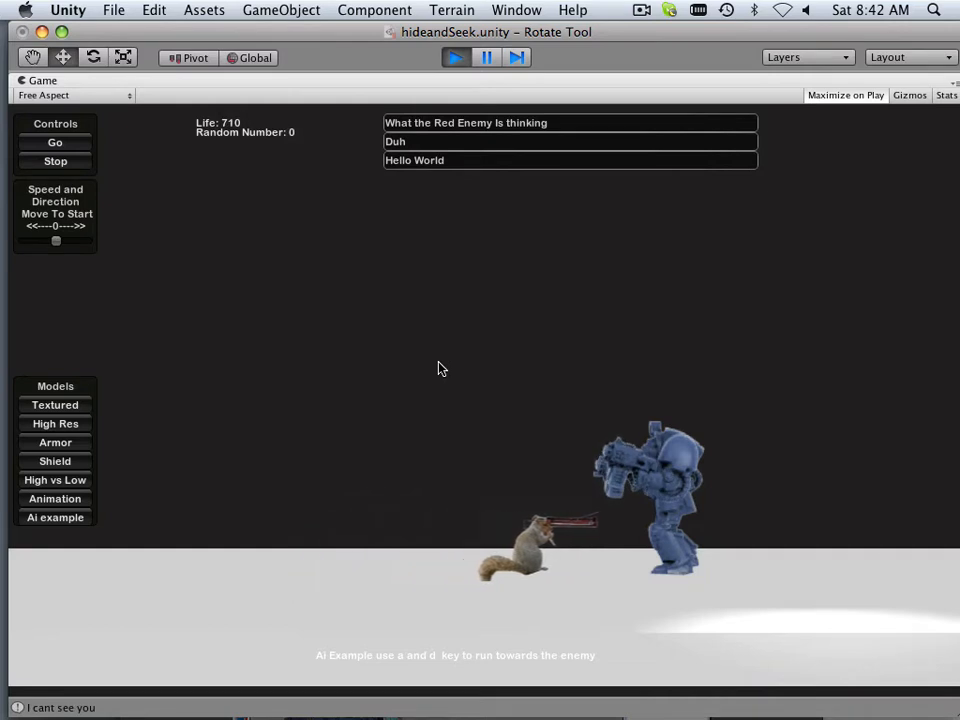
key(d)
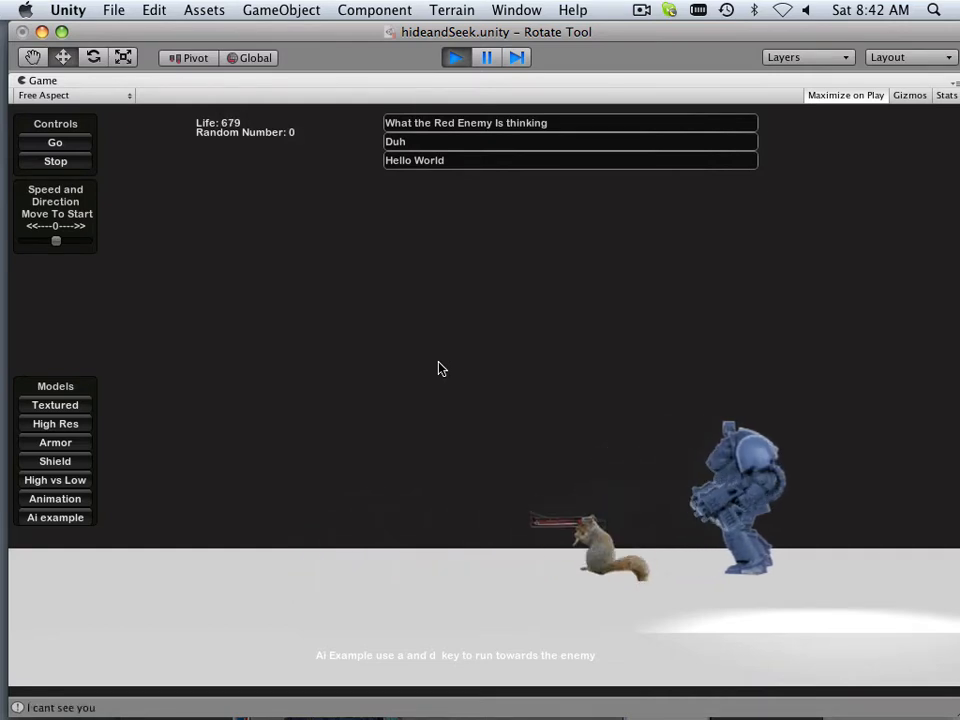
key(d)
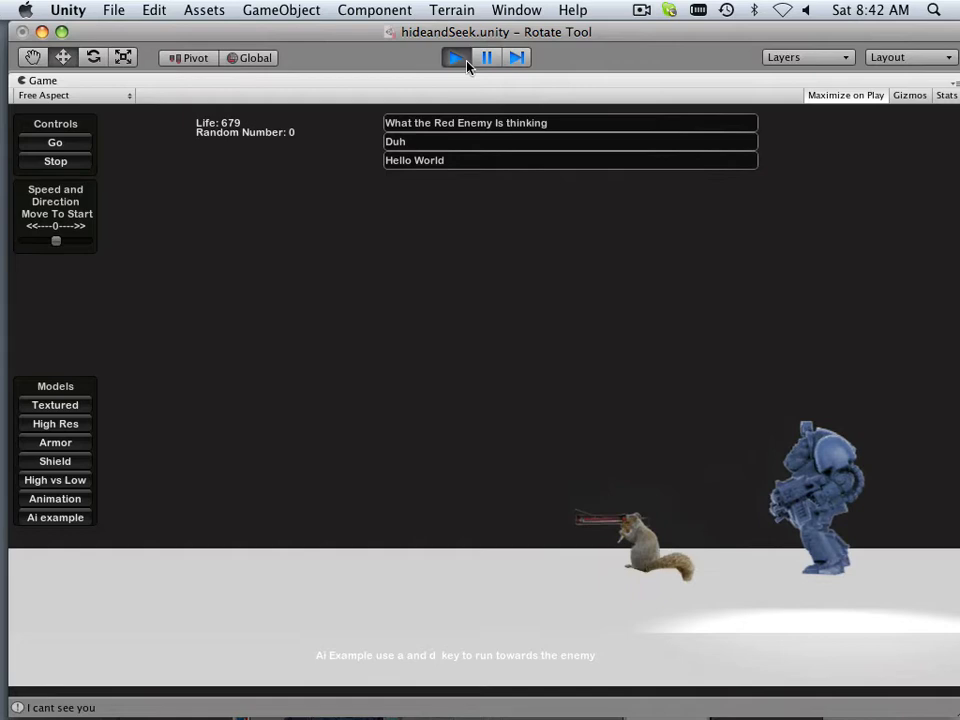
click(455, 58)
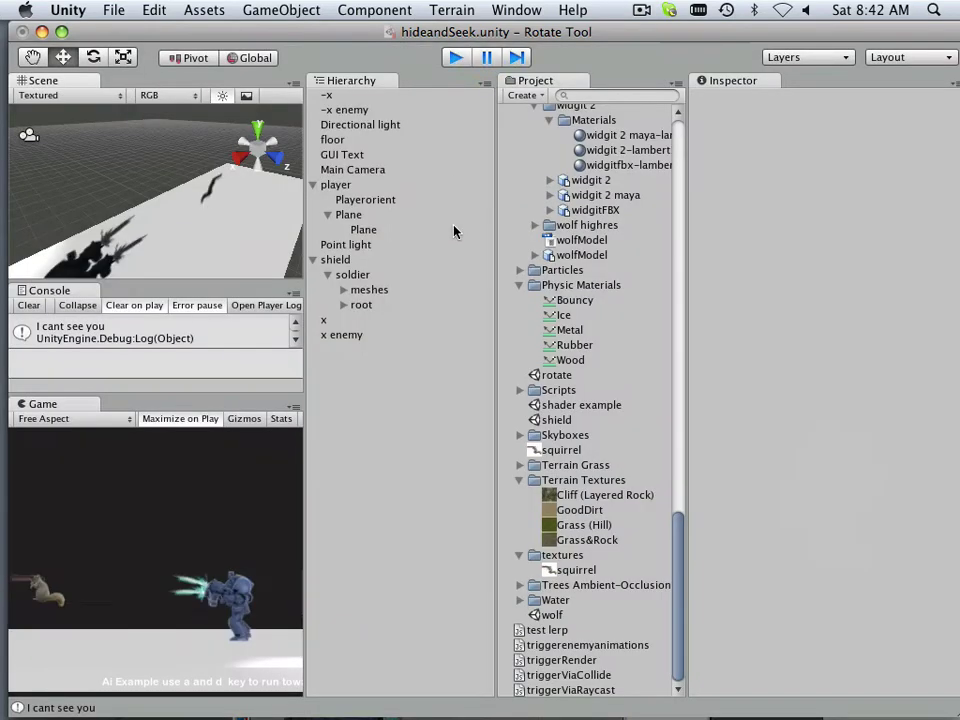
- View the scene from the back and drag the soldier out of the shield in the Hierarchy
click(342, 260)
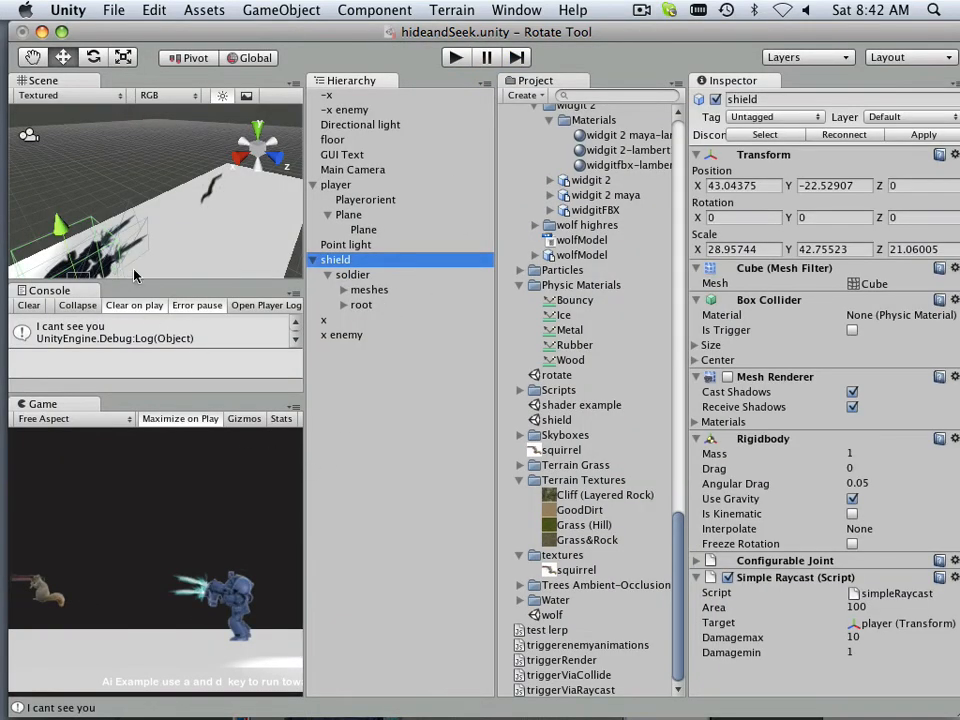
alt+drag(135, 265, 100, 200)
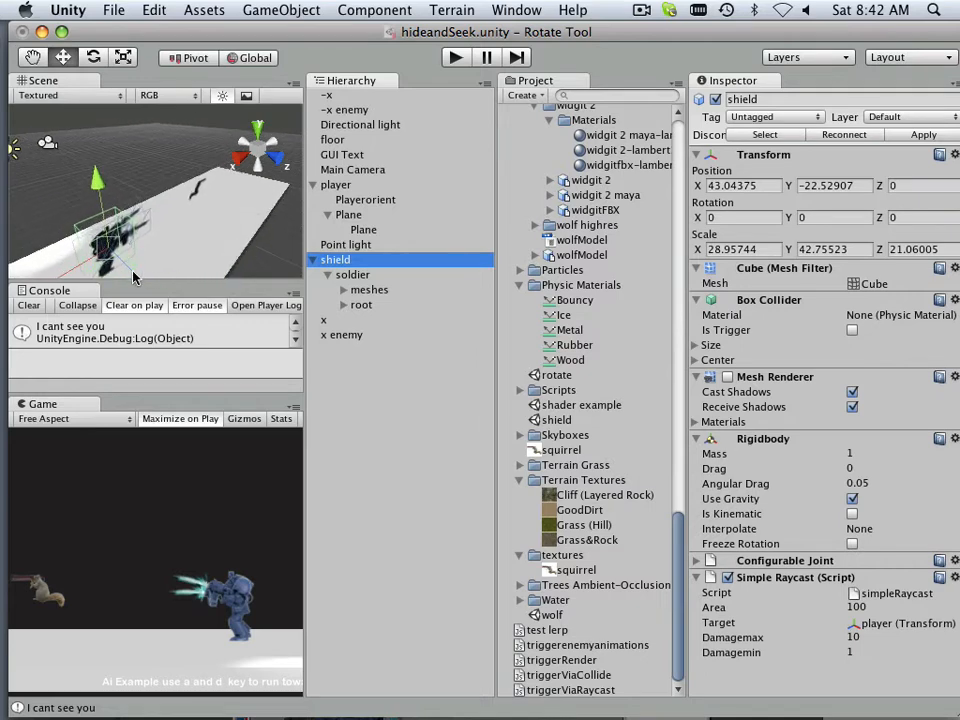
click(240, 145)
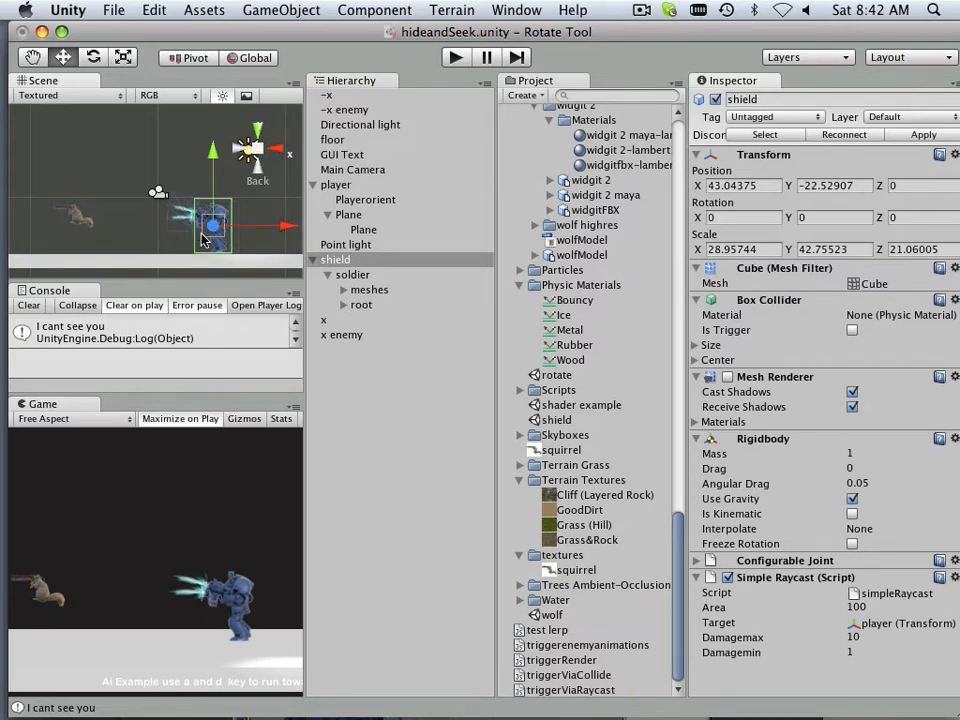
scroll(203, 238, up, 2)
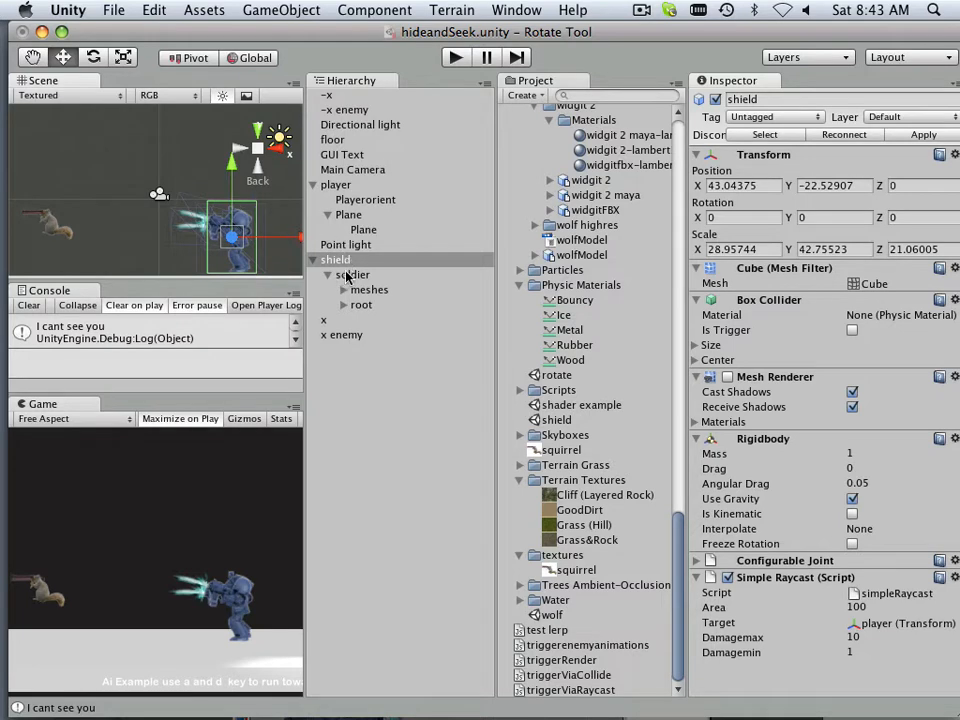
mouse_move(349, 276)
mouse_down()
mouse_move(342, 376)
mouse_move(348, 354)
mouse_up()
- Scale the shield shorter, move it lower, select the soldier and start a play test
click(335, 260)
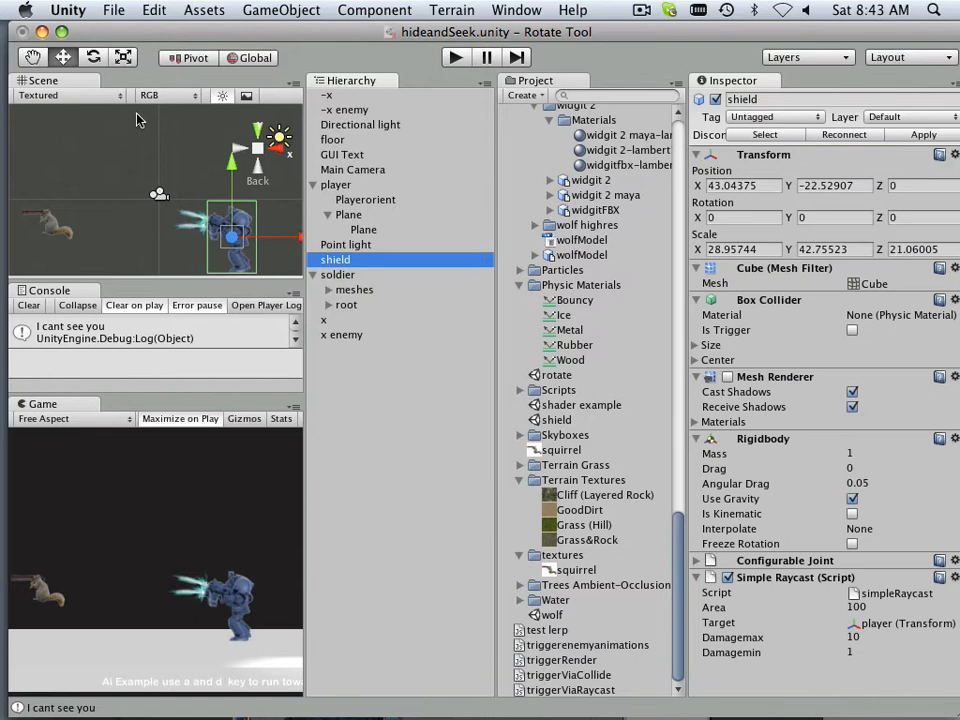
click(123, 57)
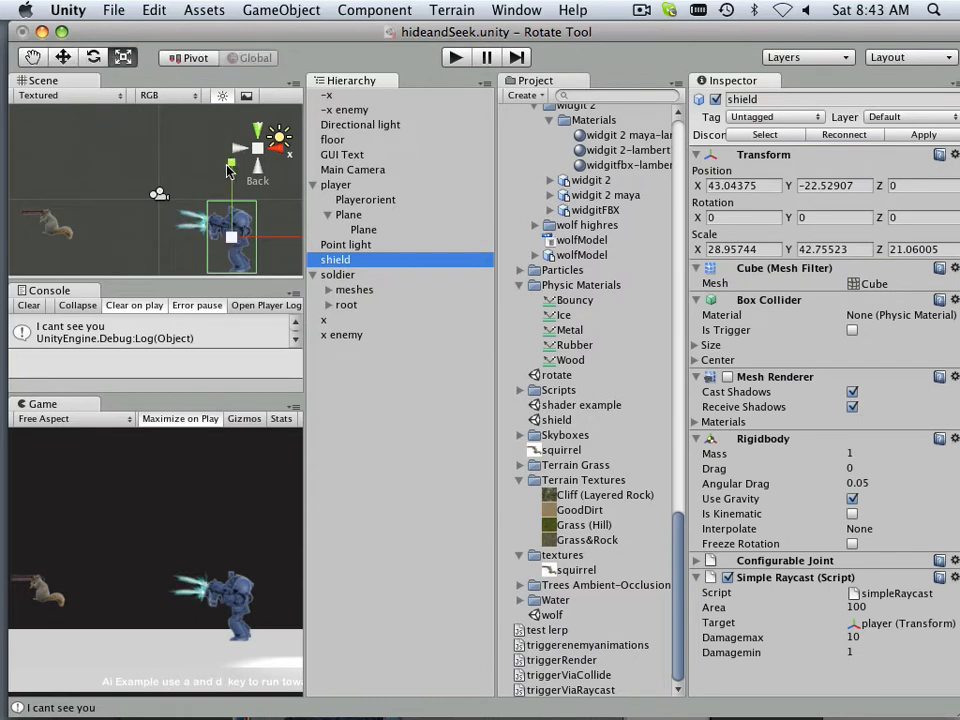
drag(231, 167, 225, 195)
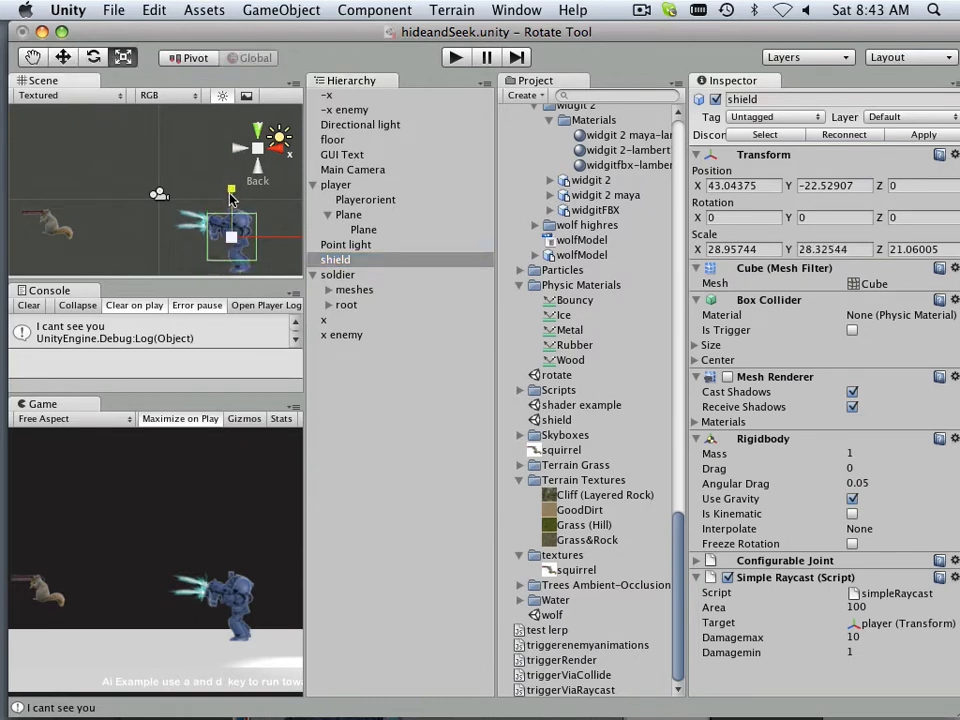
click(63, 57)
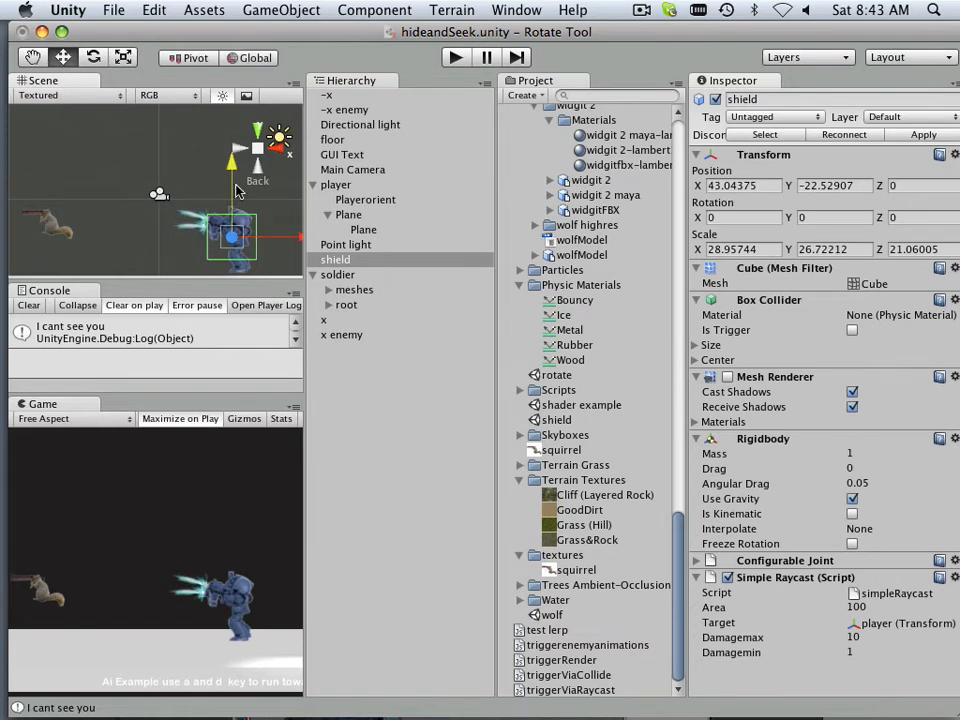
drag(238, 190, 232, 178)
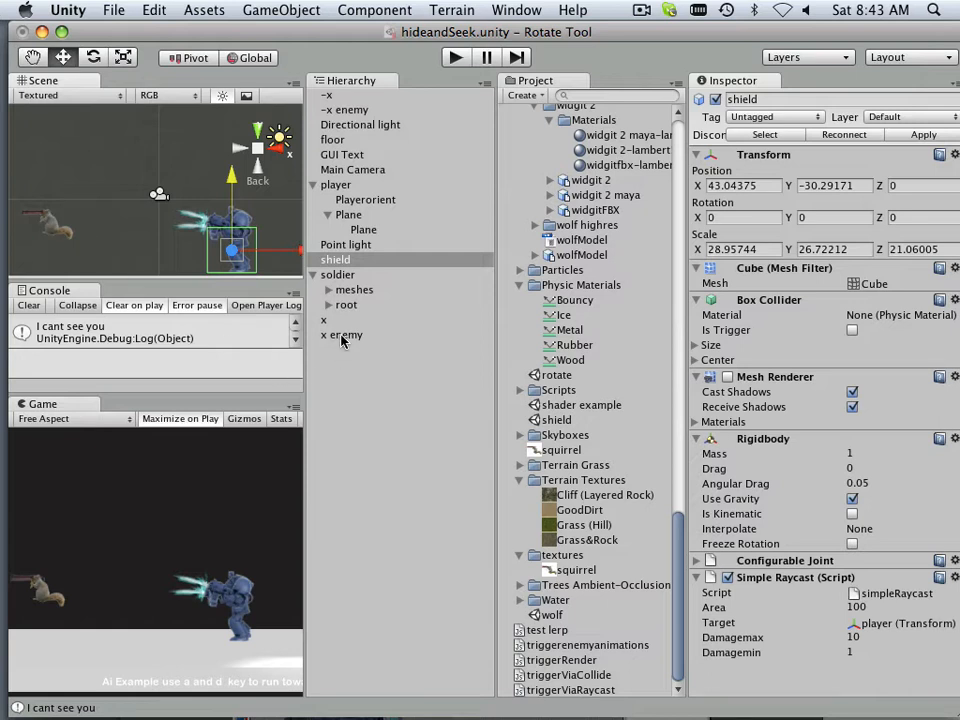
click(338, 275)
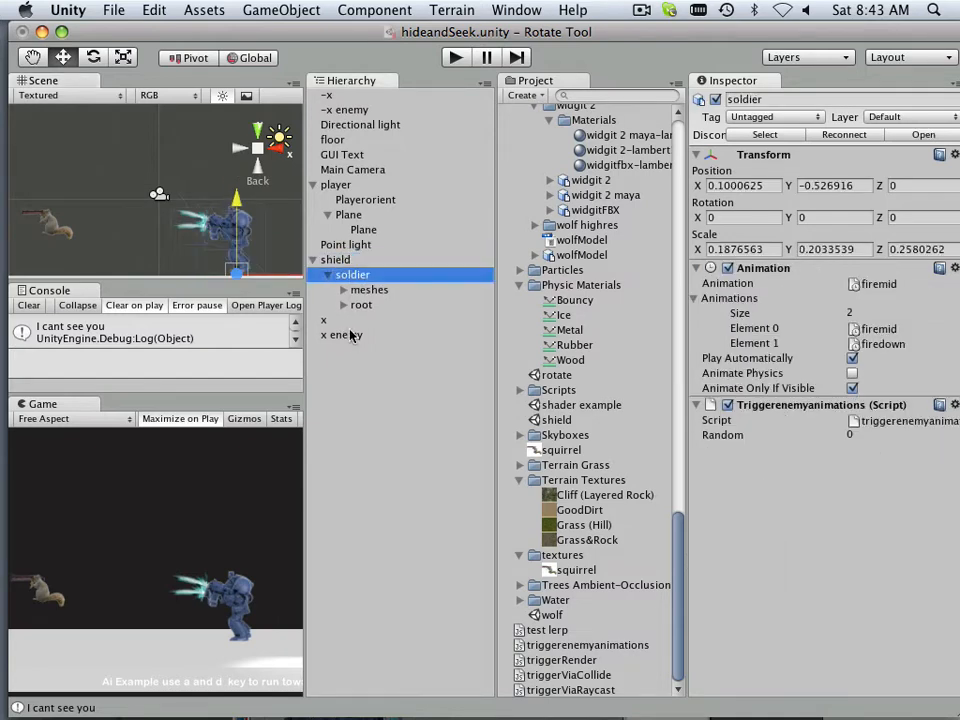
click(454, 57)
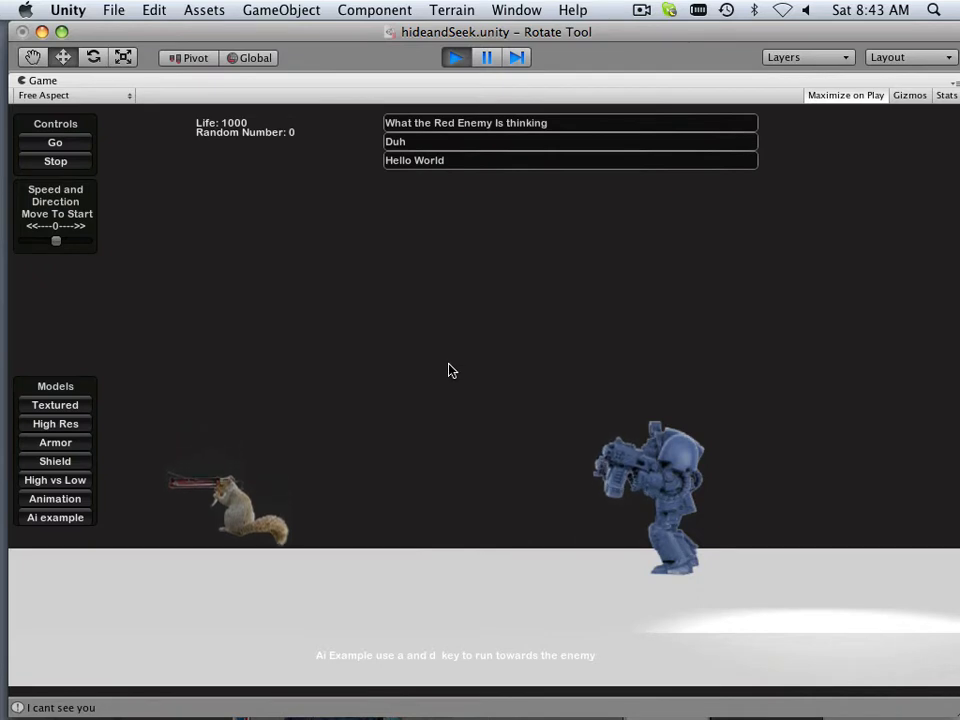
- Run the squirrel back and forth at the soldier while it fires, then stop and return to Unitron
key(d)
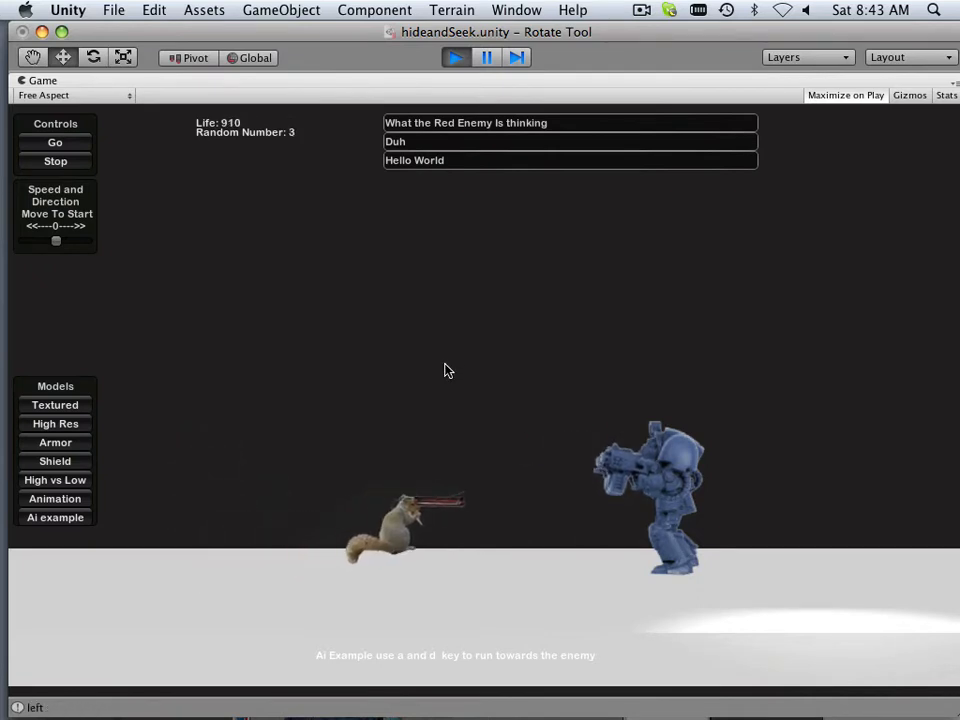
key(a)
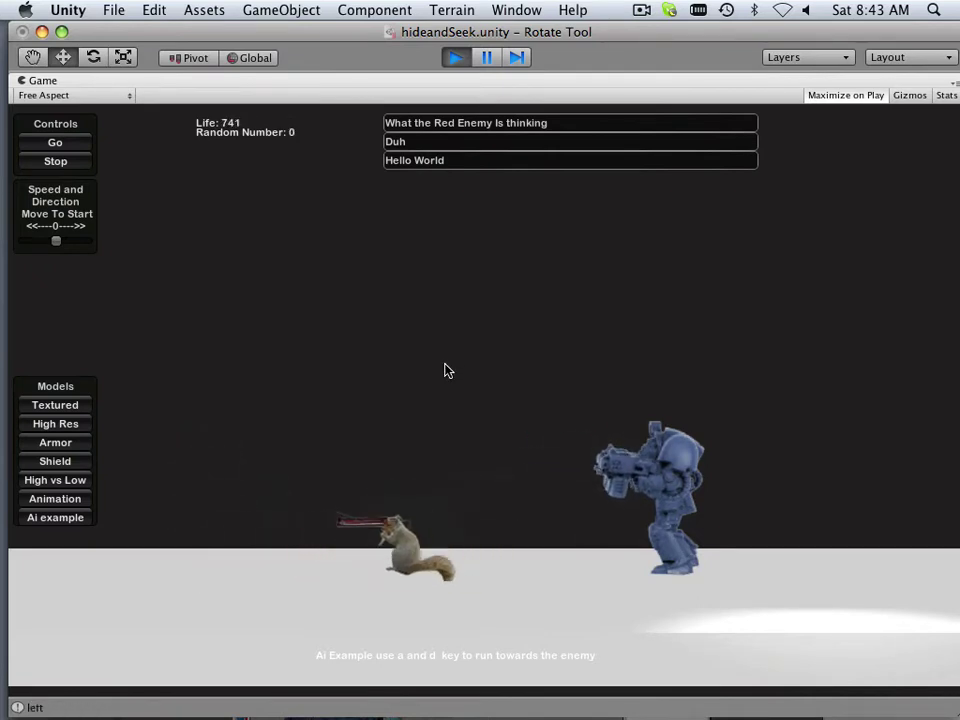
key(d)
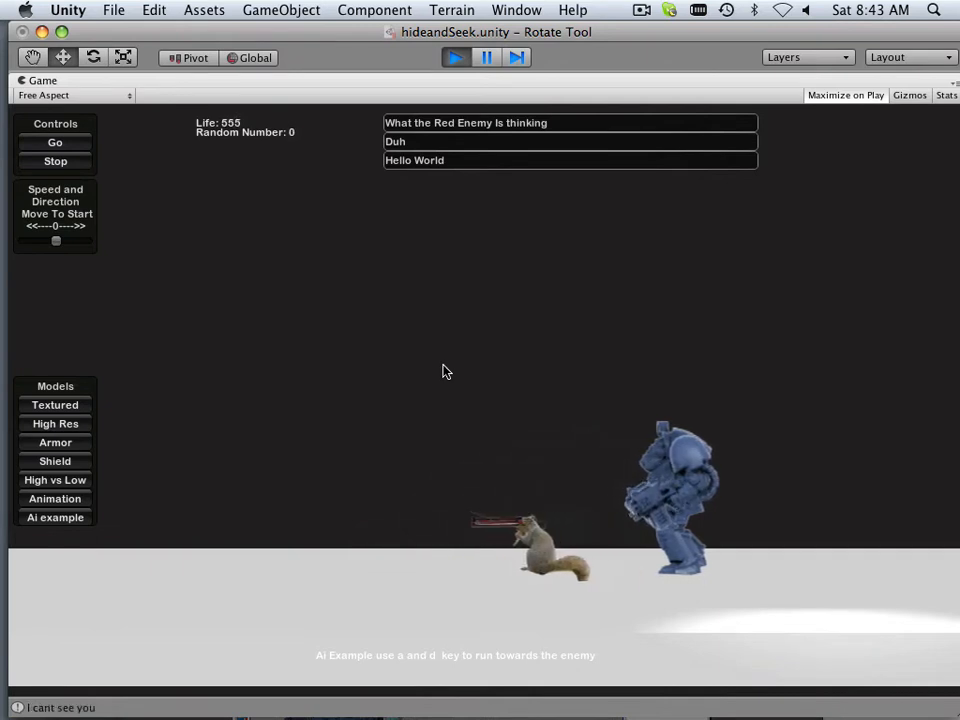
key(a)
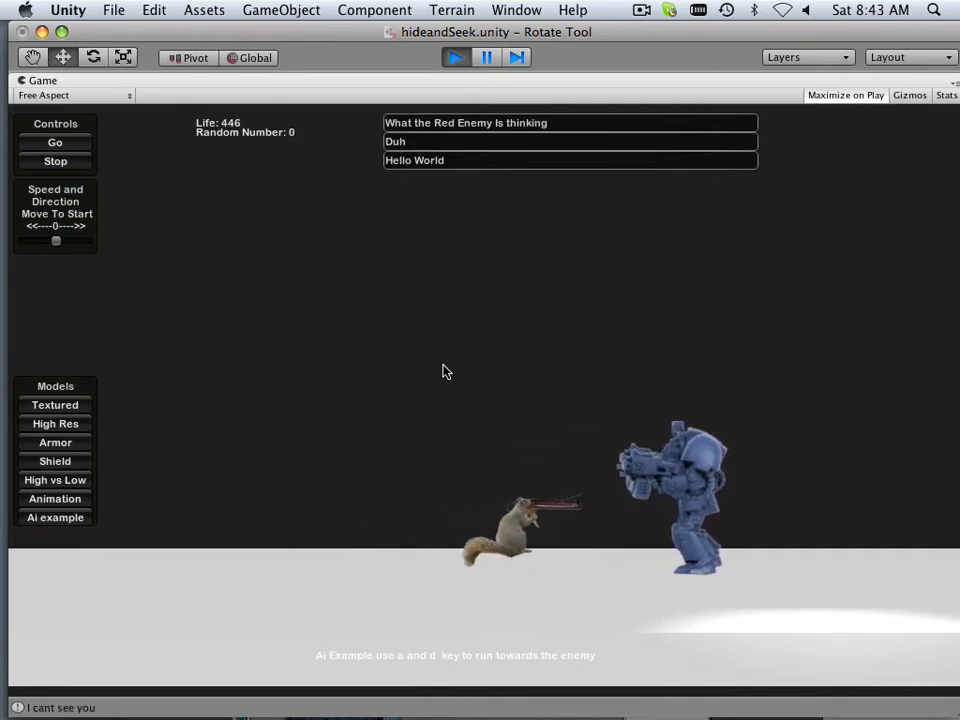
key(a)
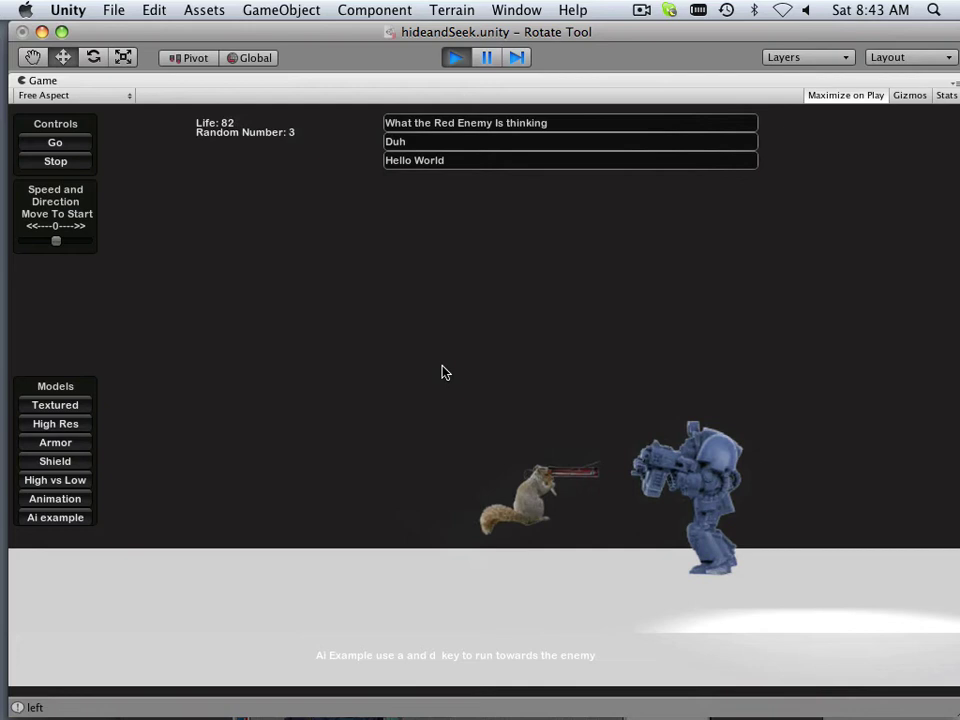
key(d)
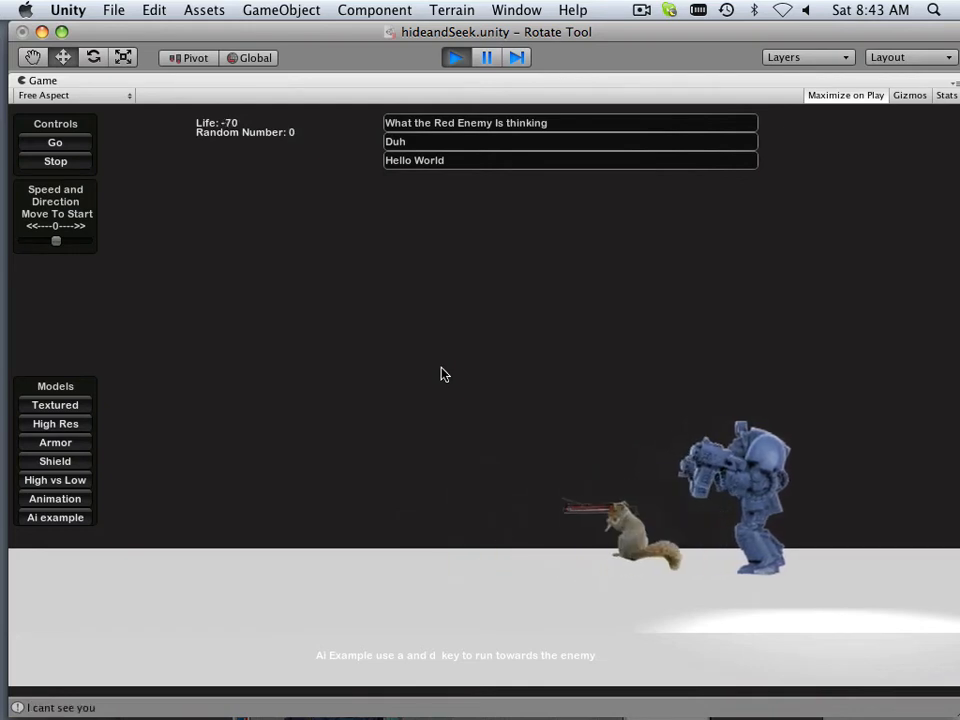
key(d)
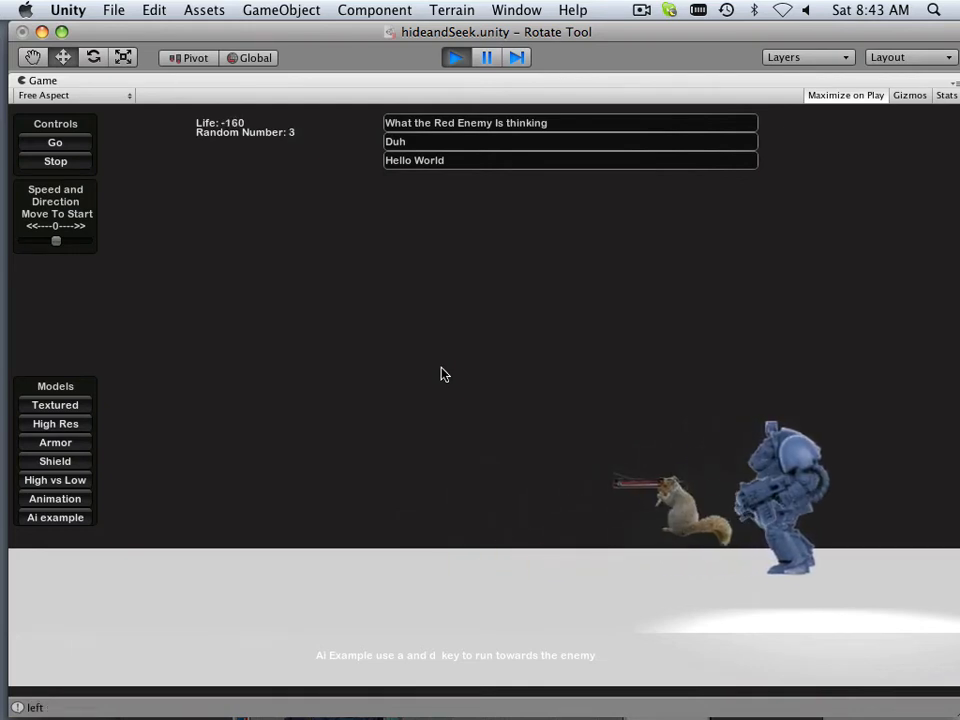
key(a)
key(d)
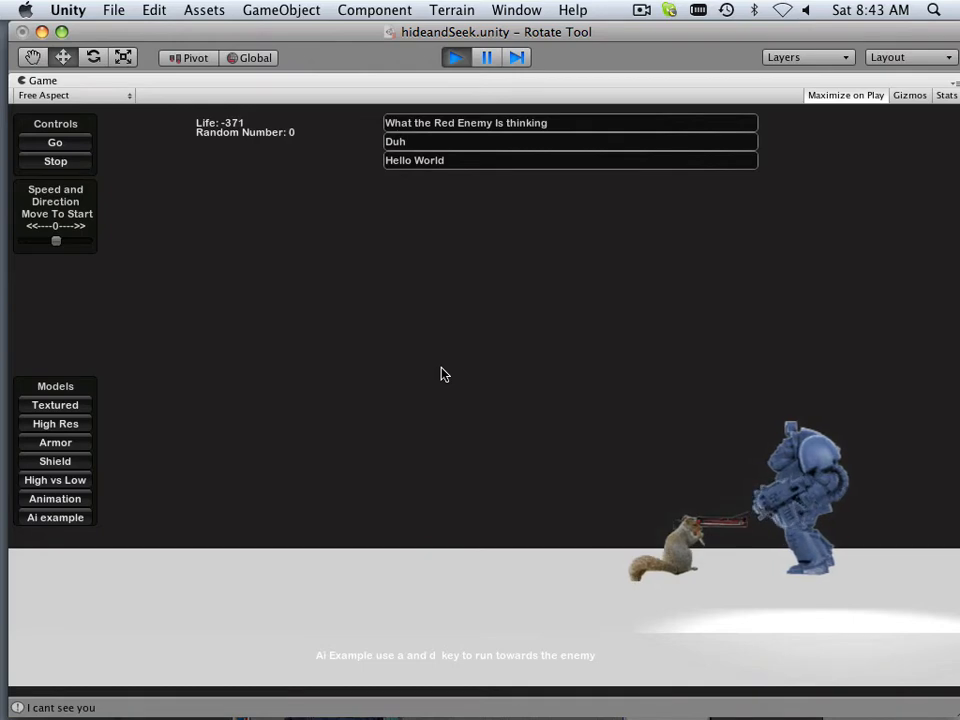
key(d)
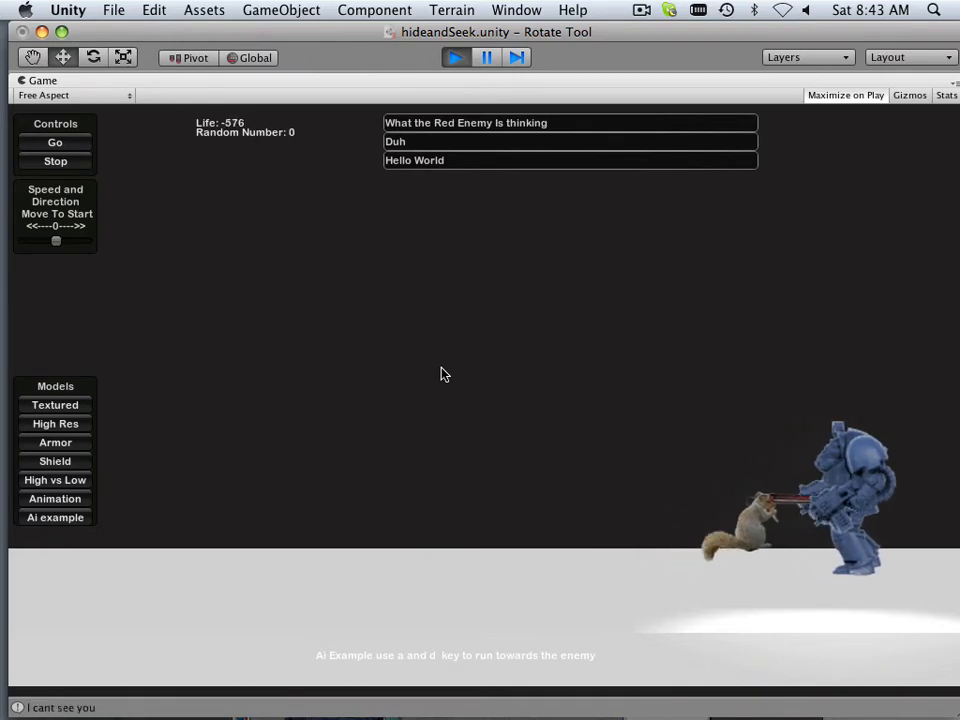
key(a)
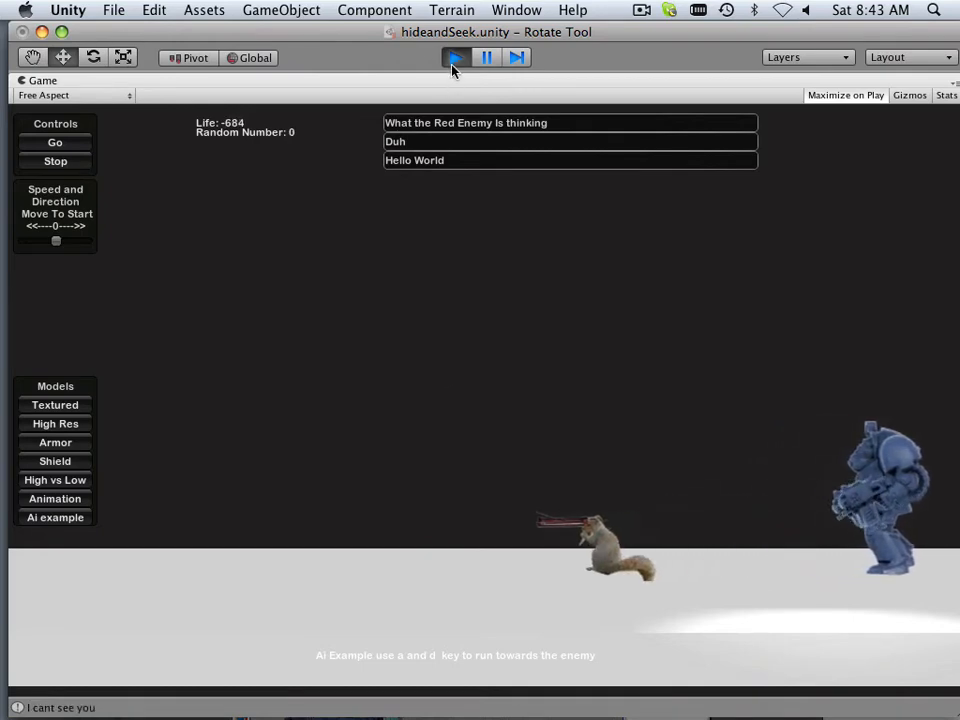
click(454, 57)
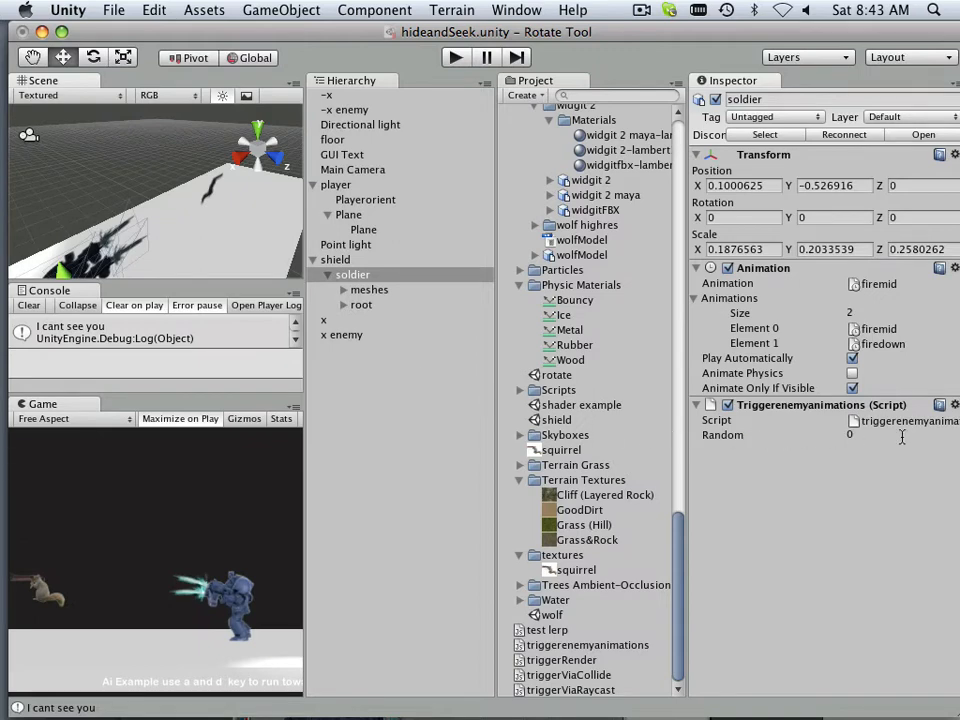
click(360, 31)
- Change the raycast distance from 30 to 20, save, and bring Unity back to the front
click(428, 208)
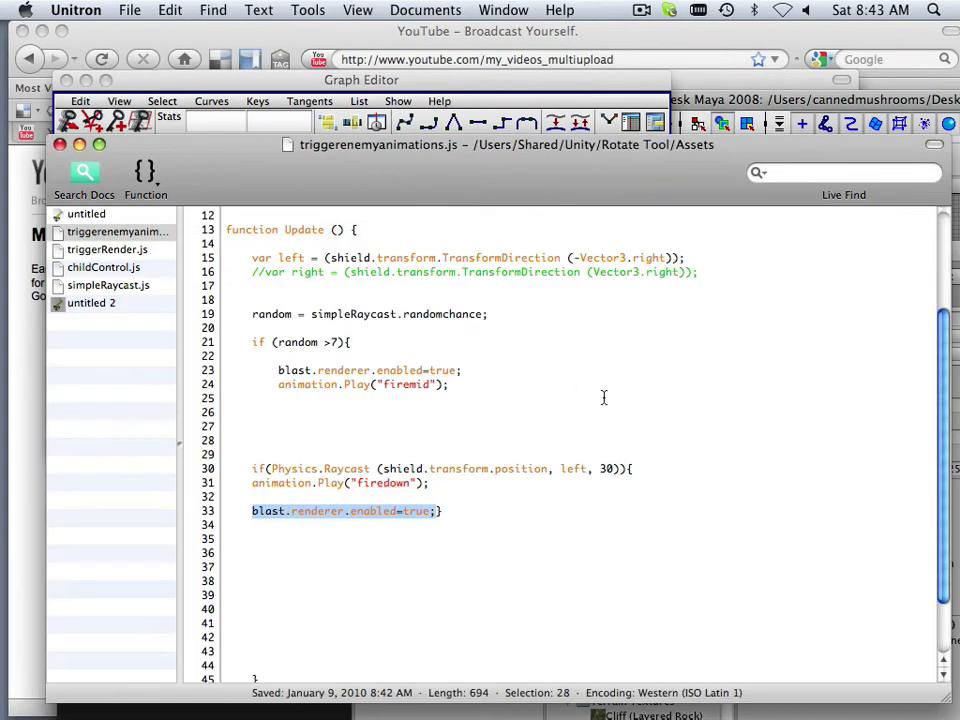
click(608, 472)
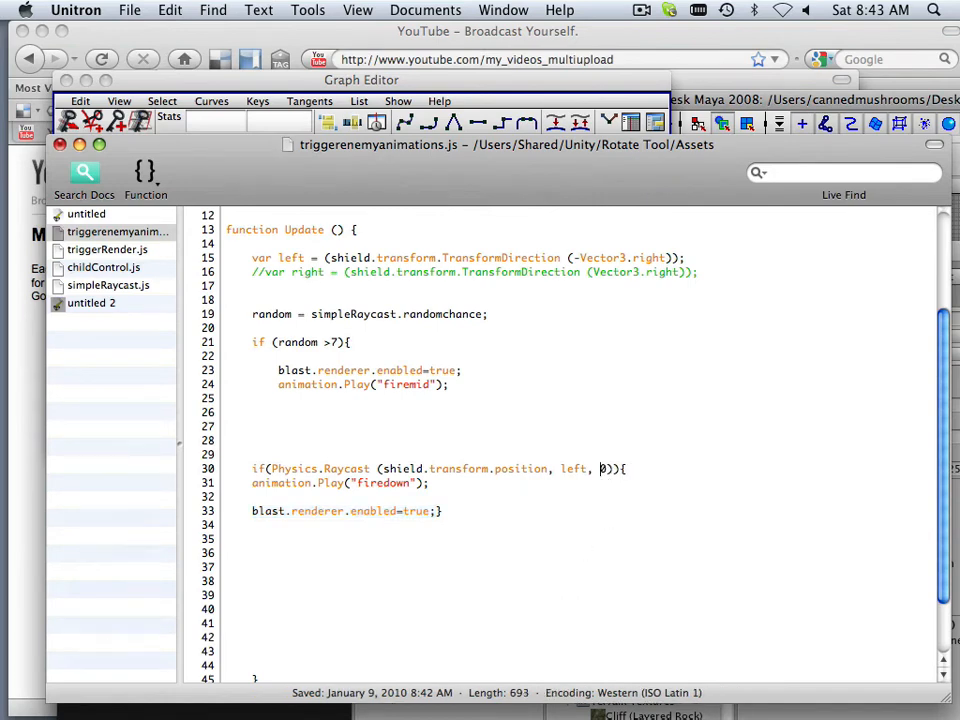
key(BackSpace)
text(2)
click(130, 10)
click(150, 140)
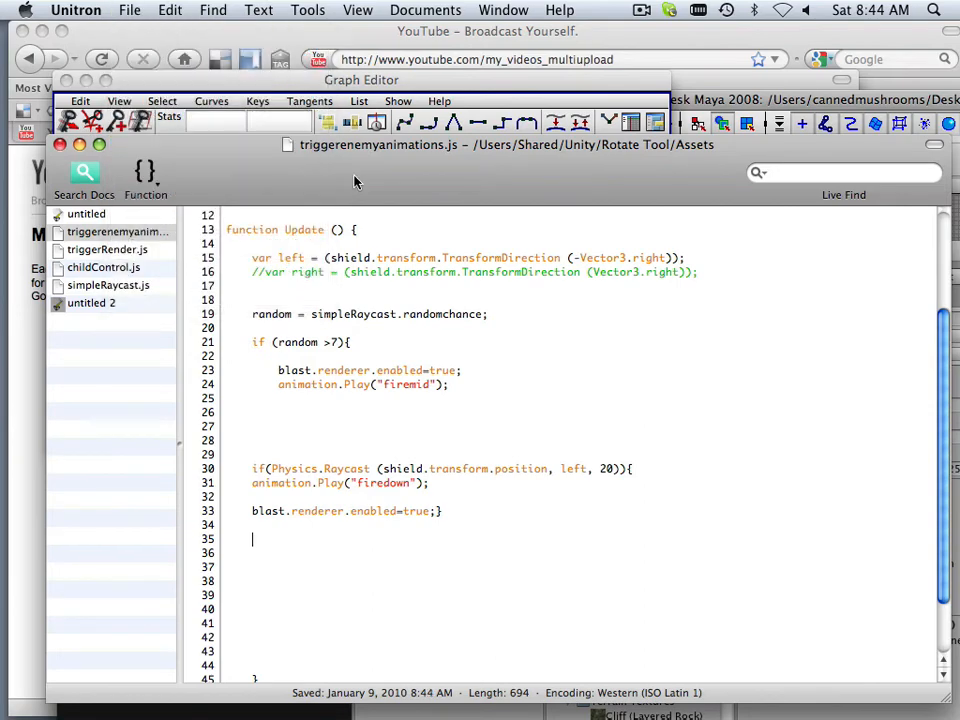
drag(355, 150, 415, 330)
click(470, 255)
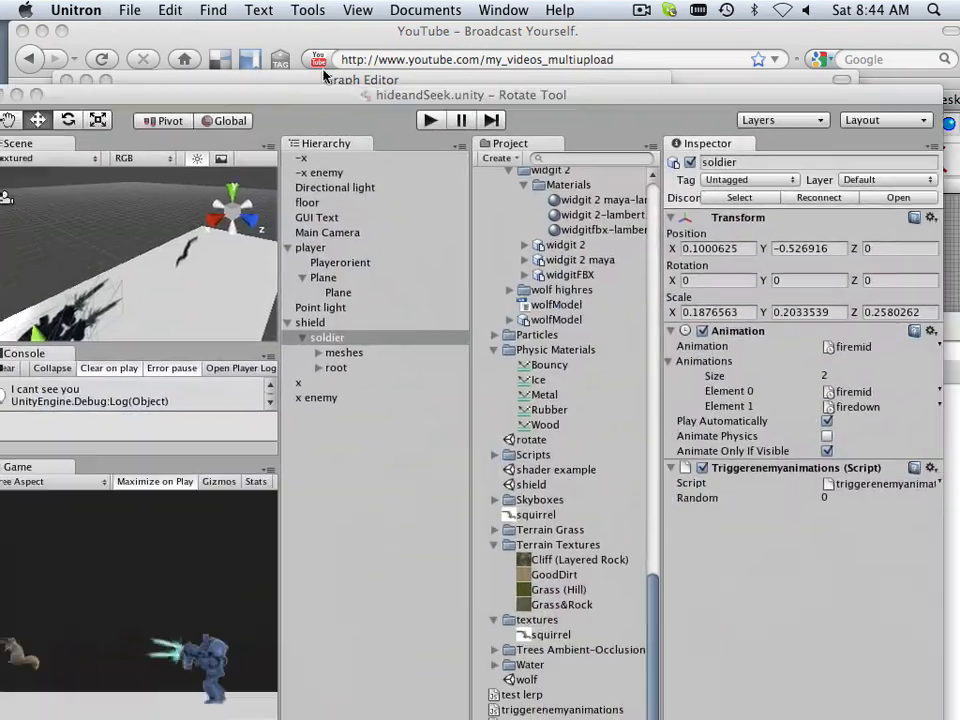
- Play-test with the 20-unit raycast, moving the squirrel with A/D and space as the soldier fires
click(430, 120)
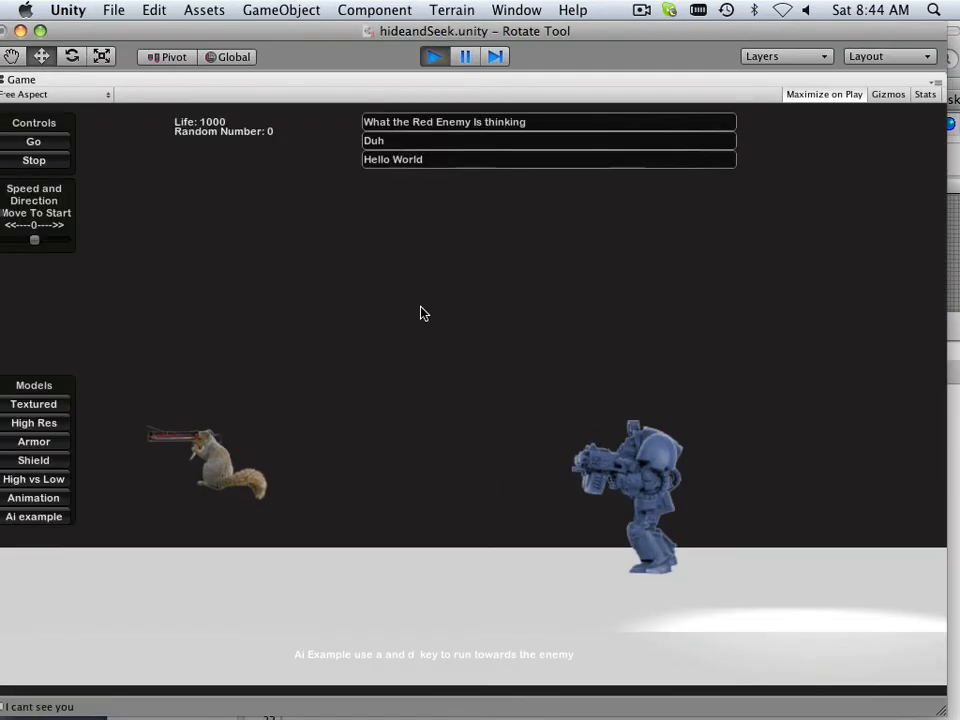
key(d)
key(d)
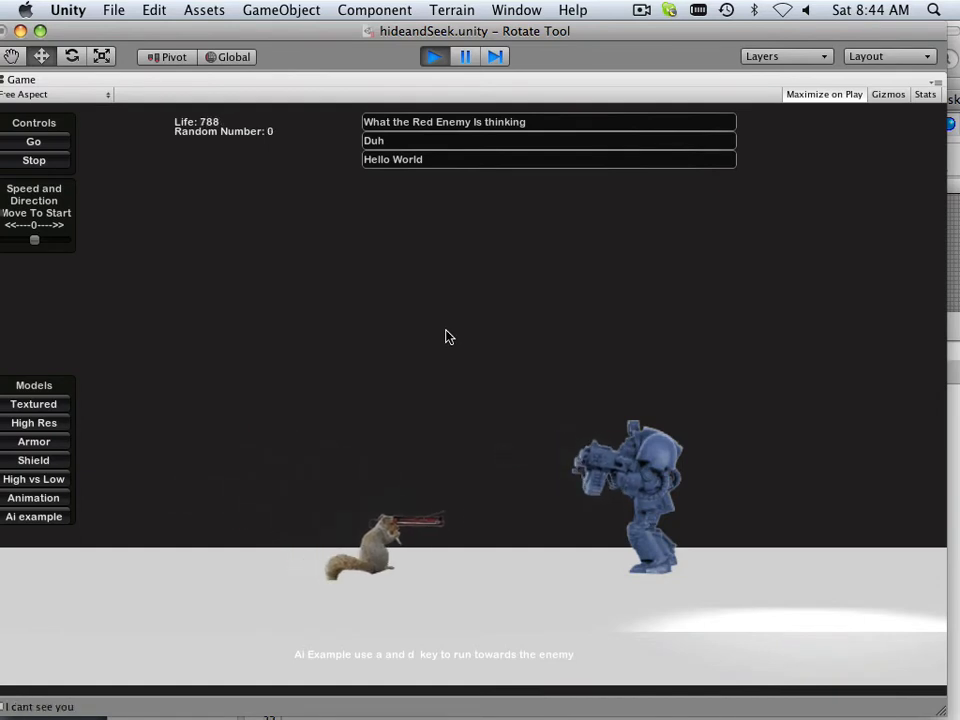
key(d)
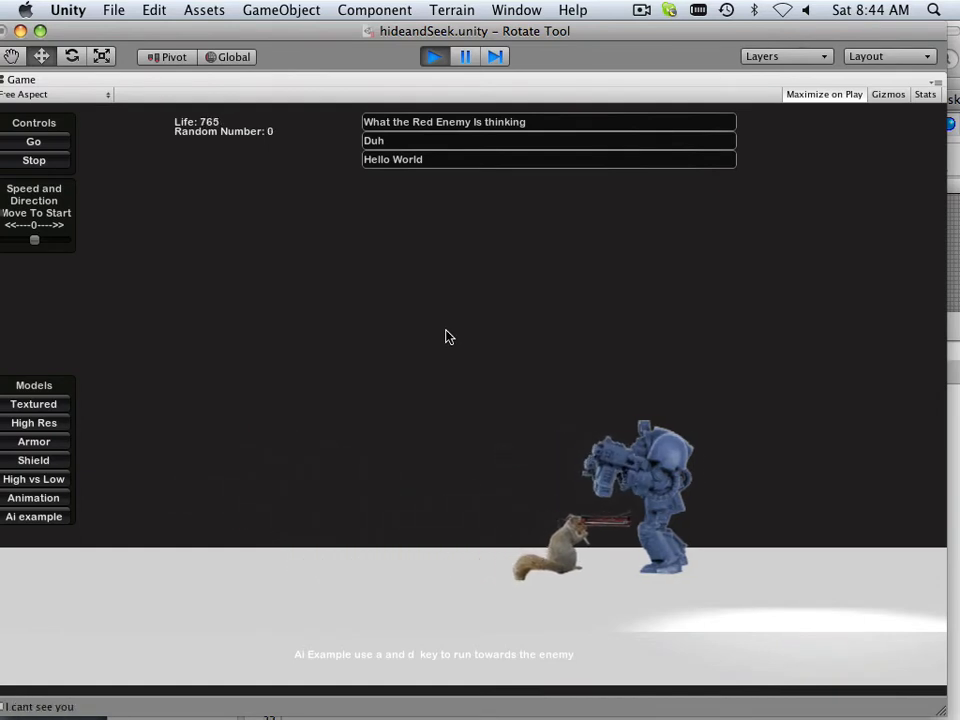
key(a)
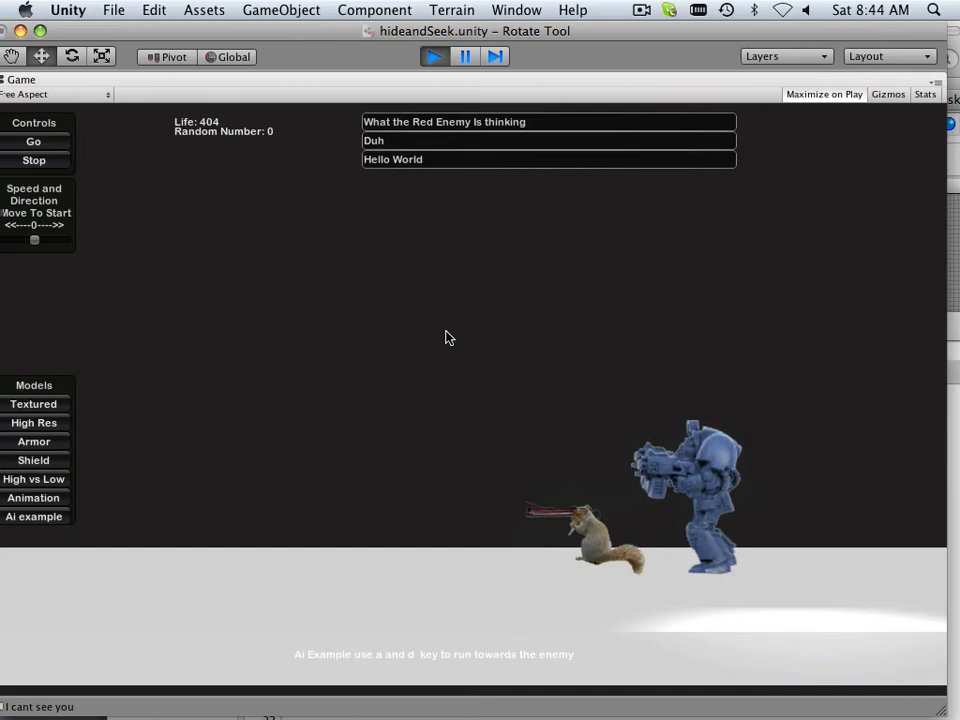
key(d)
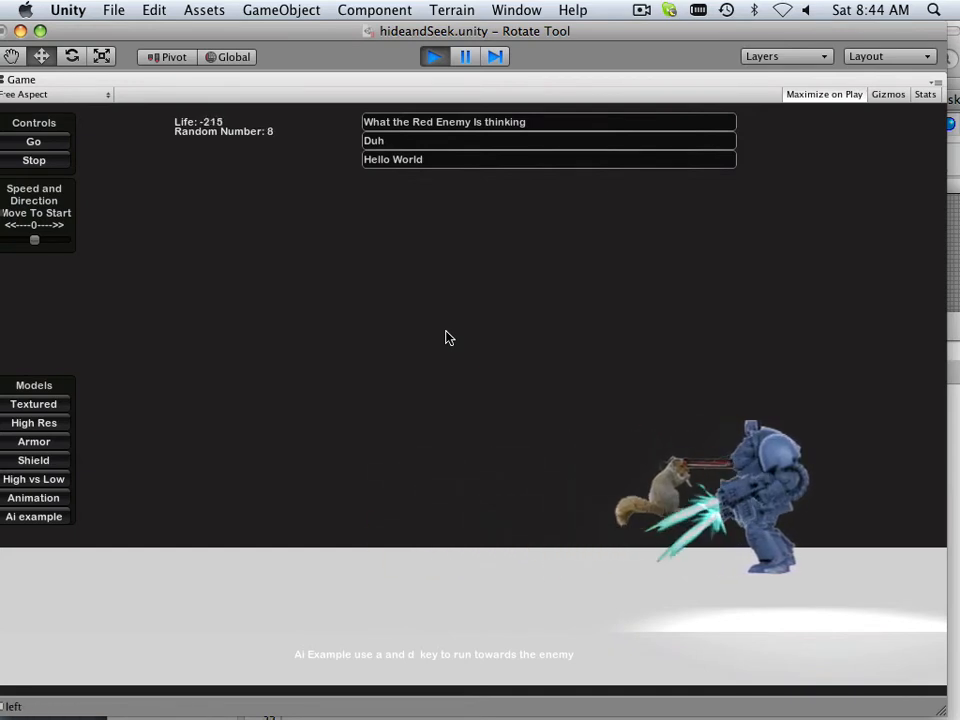
key(space)
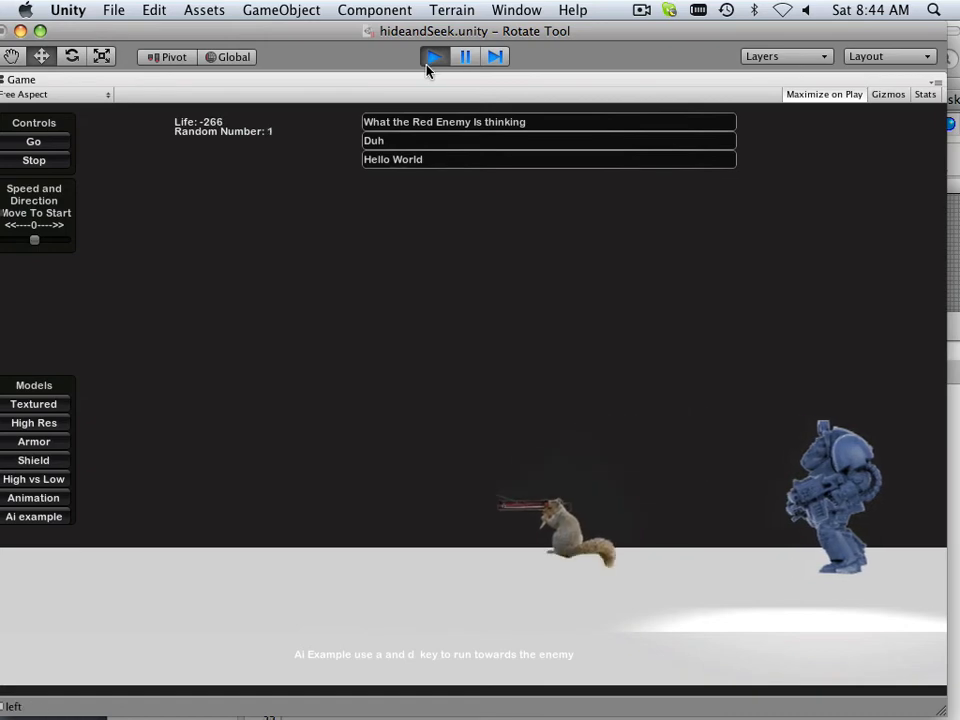
- Stop the game and drag the chasePlayer script onto the shield object
click(433, 56)
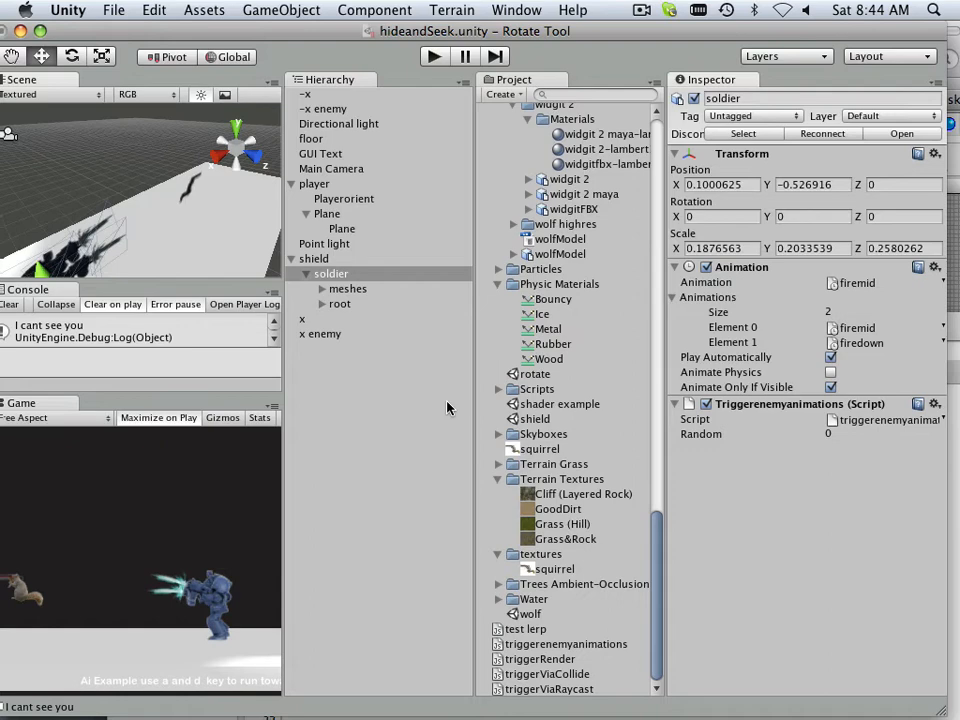
click(314, 258)
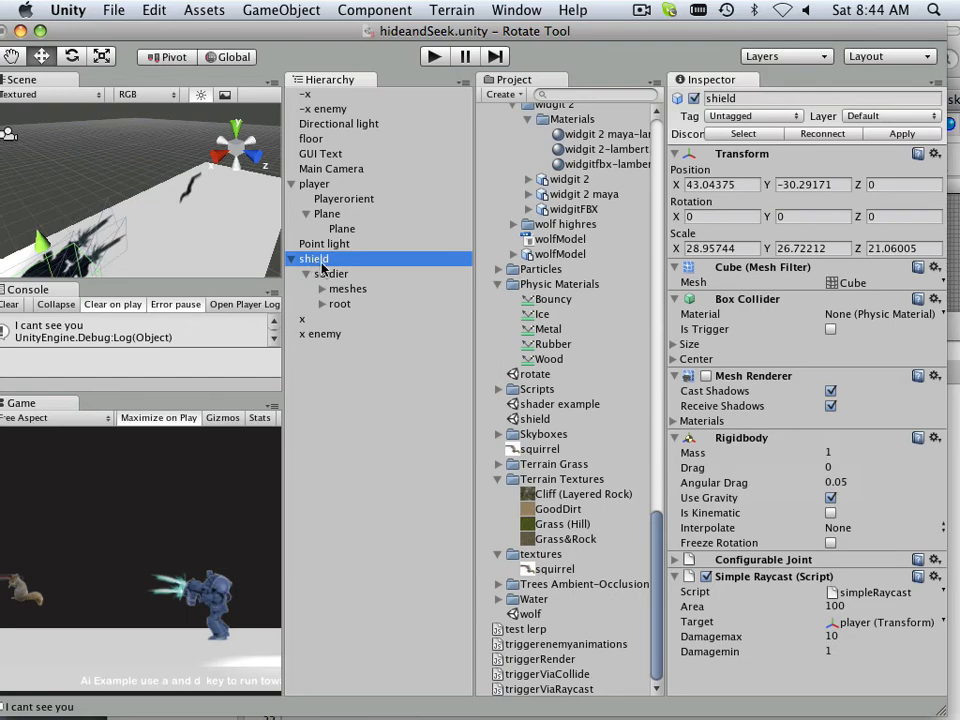
scroll(570, 350, up, 5)
scroll(570, 350, up, 5)
scroll(570, 350, up, 3)
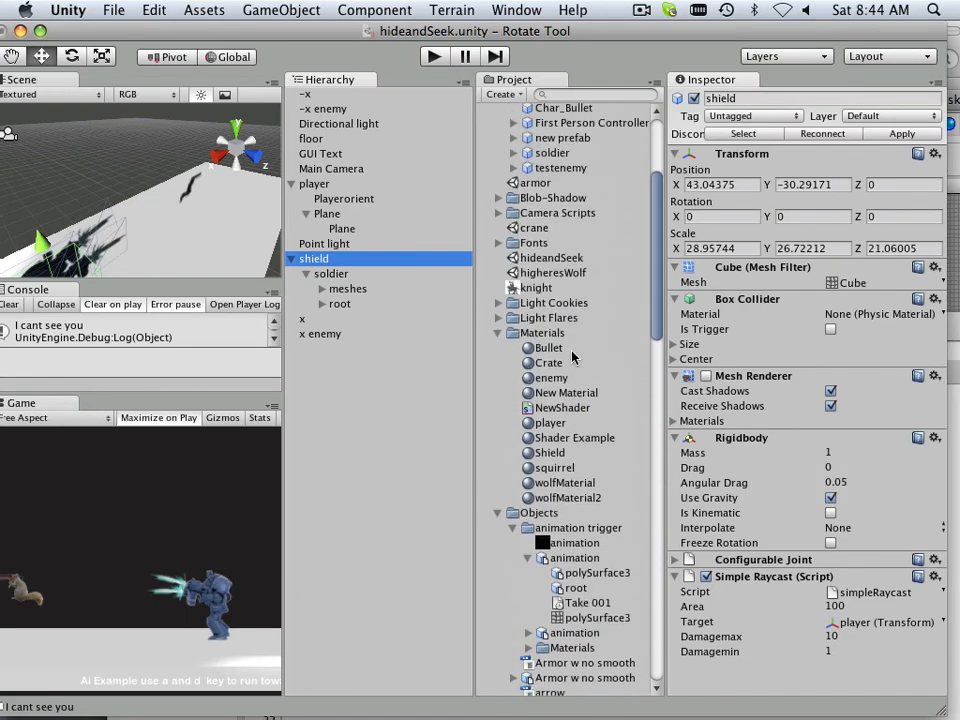
scroll(572, 356, up, 5)
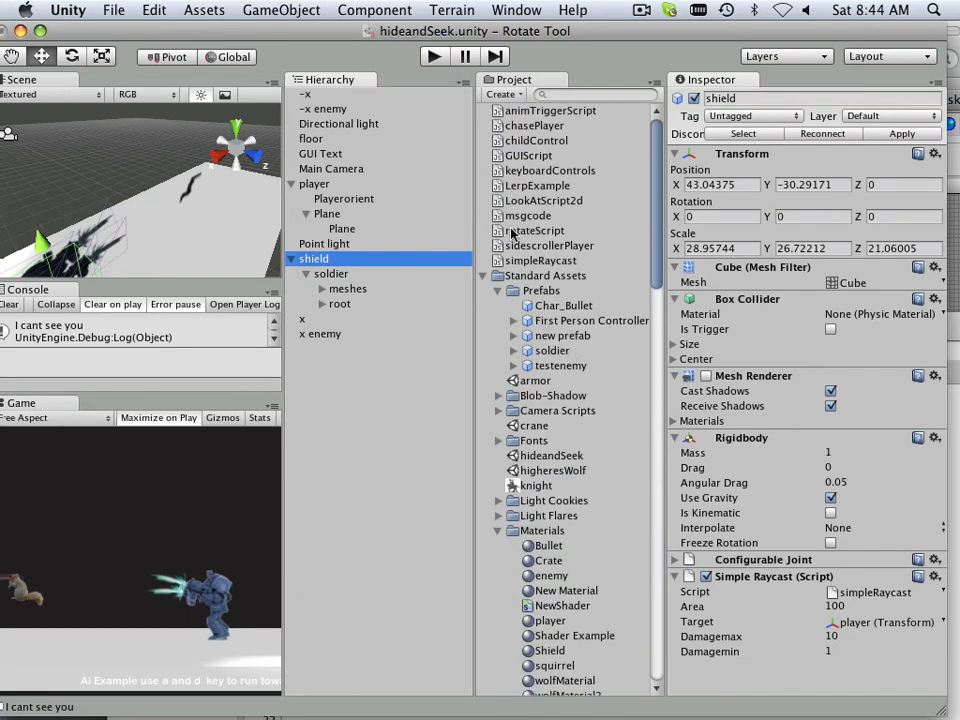
drag(530, 126, 722, 686)
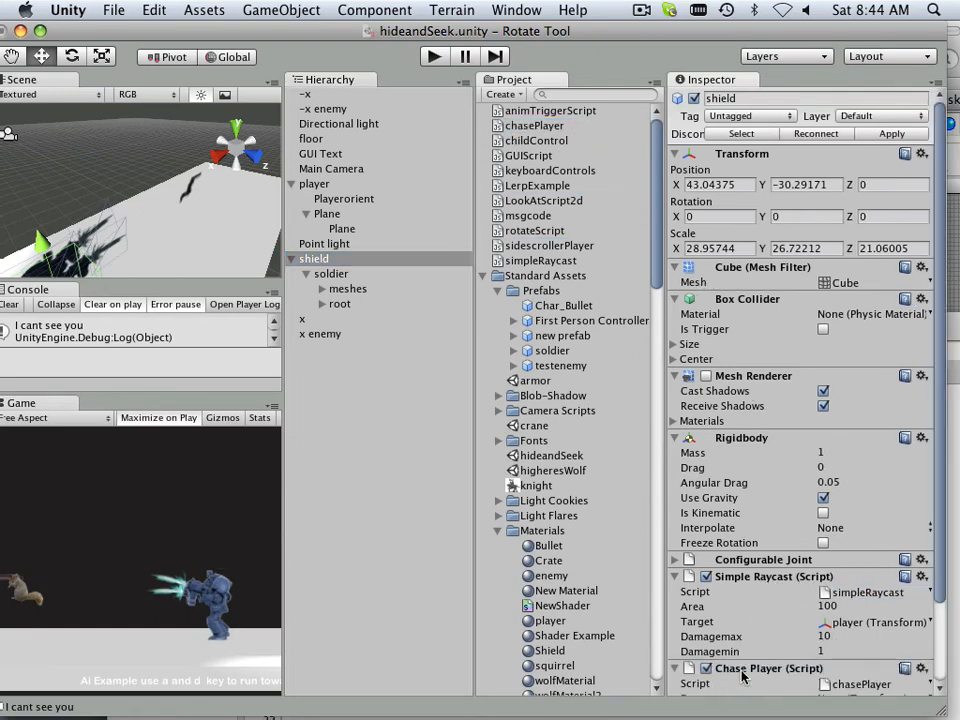
scroll(742, 677, down, 3)
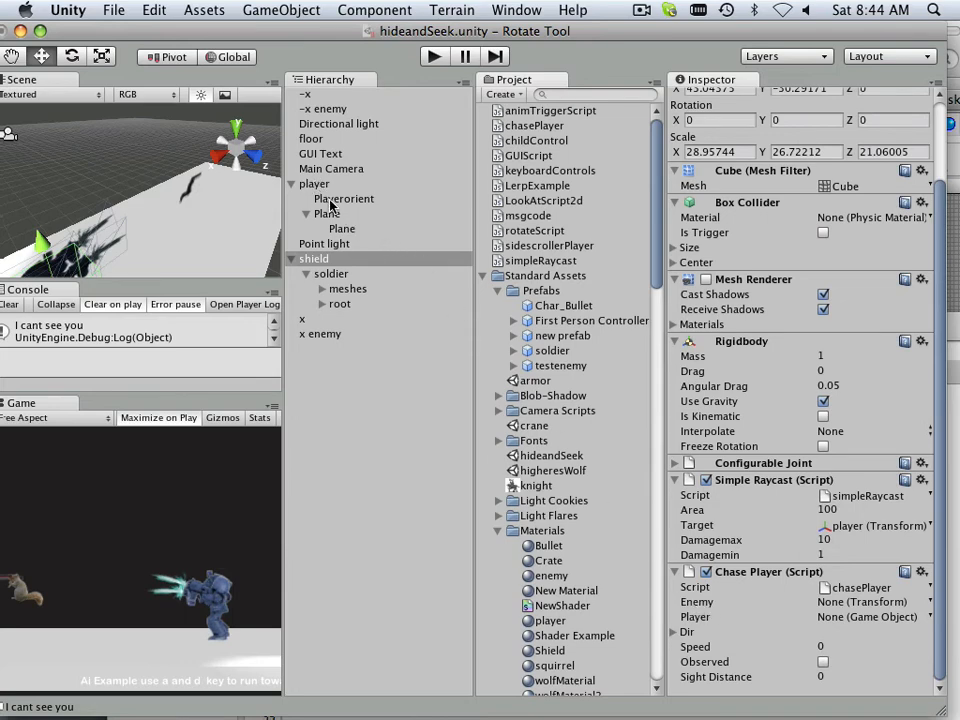
- Assign the player as the Chase Player's target and the soldier as its Enemy
drag(320, 189, 618, 574)
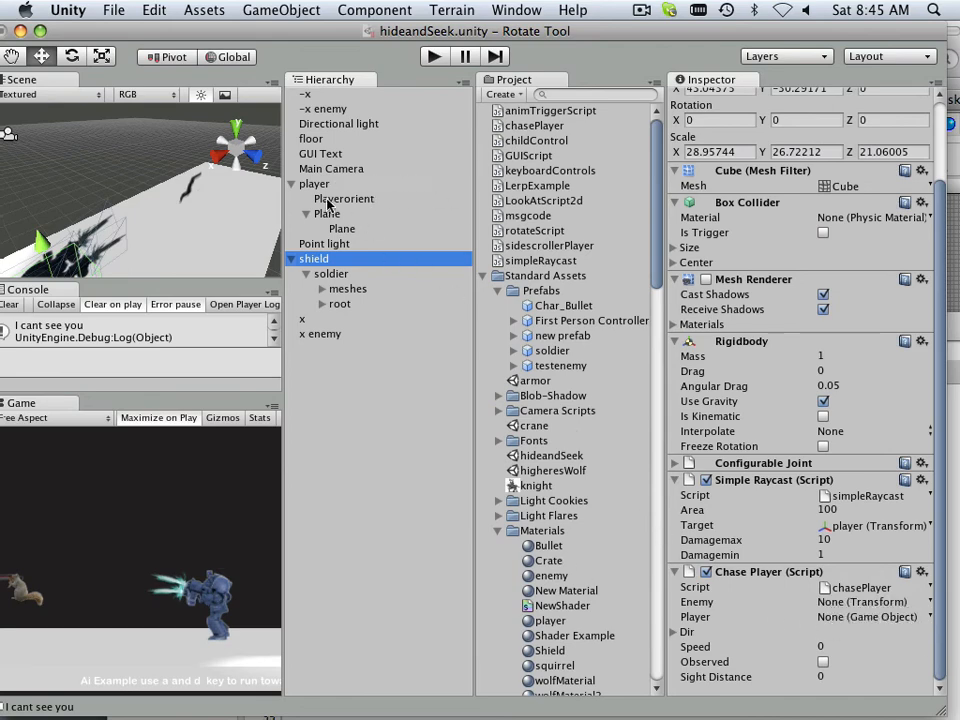
drag(316, 184, 822, 622)
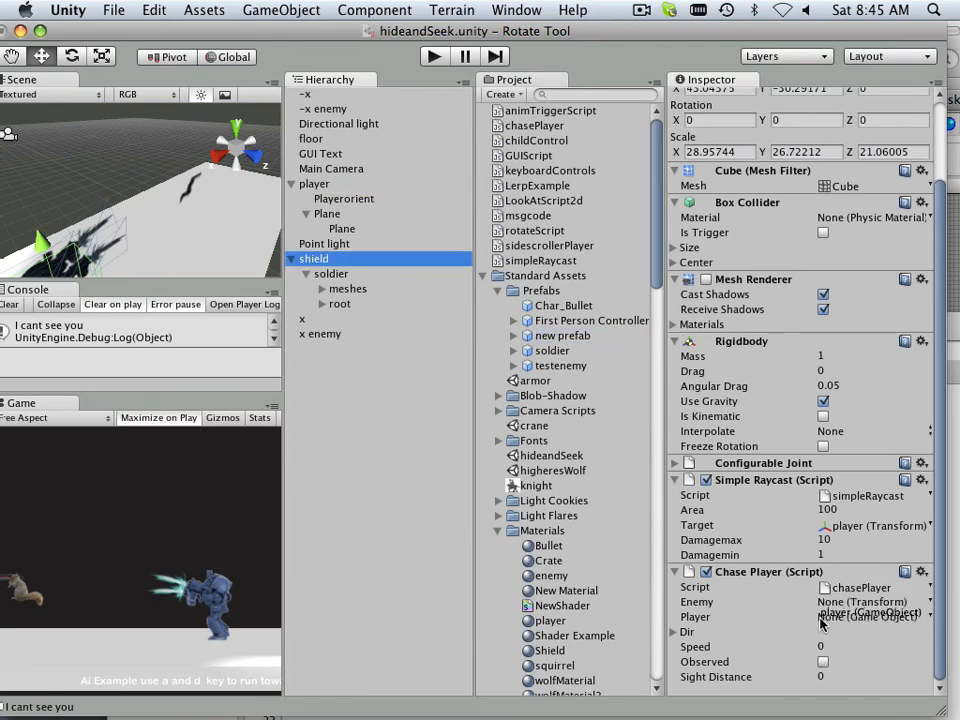
click(674, 632)
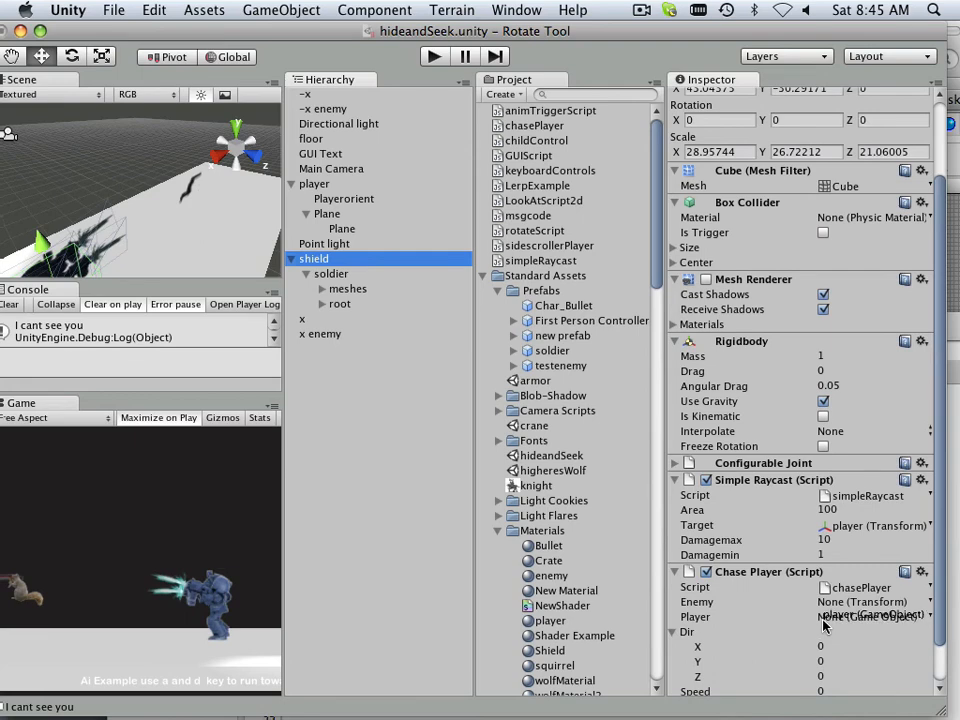
drag(823, 624, 823, 618)
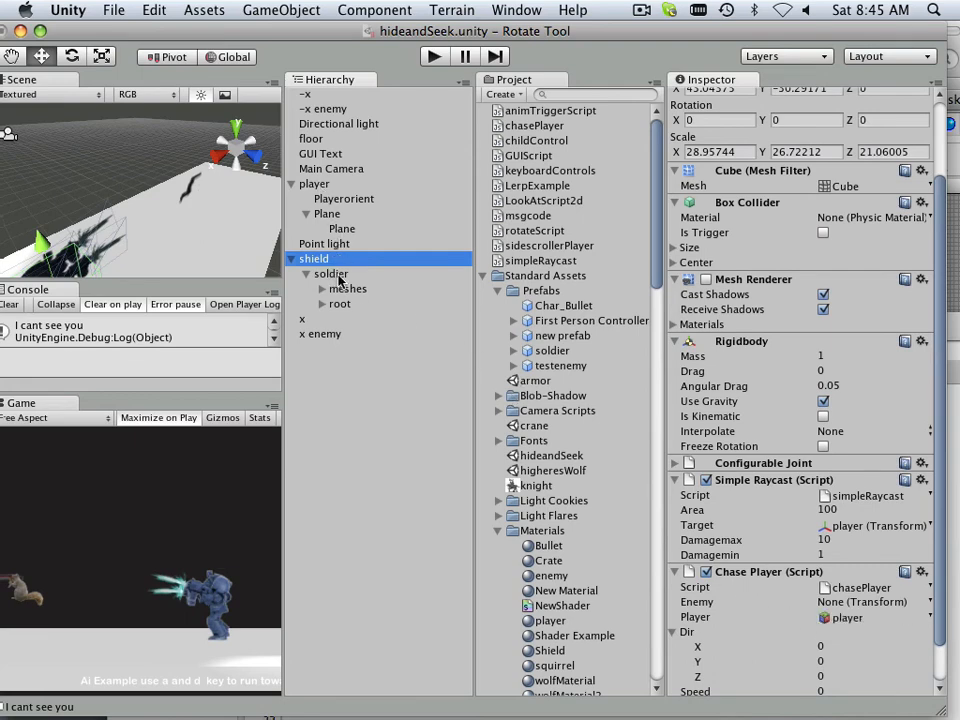
drag(325, 274, 823, 604)
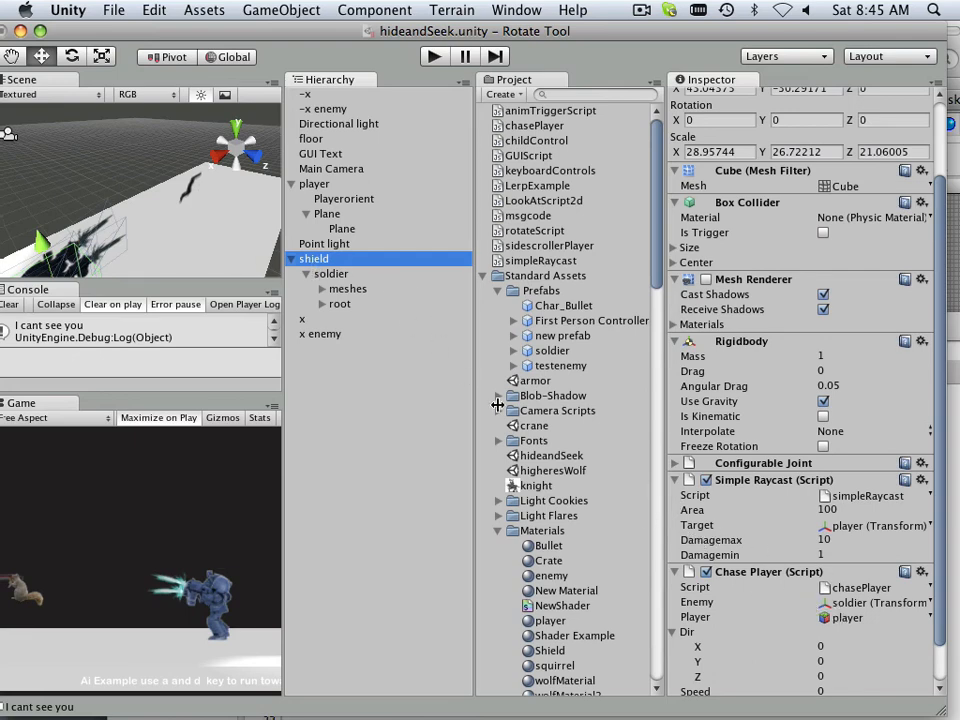
scroll(786, 605, down, 2)
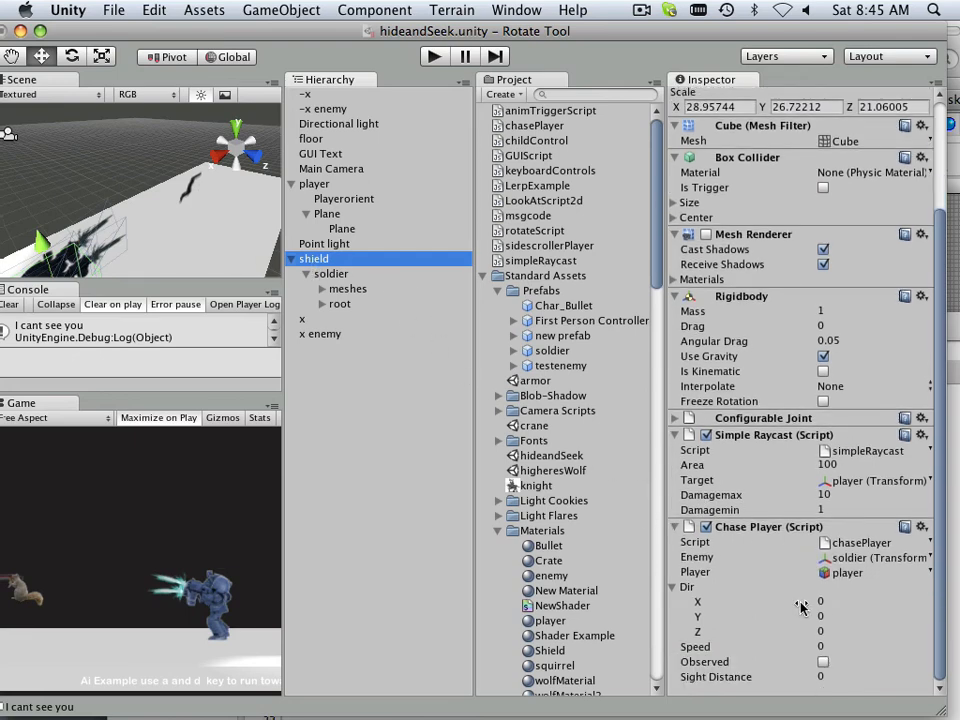
- Enable Observed, set Sight Distance to 75 and adjust the chase Speed
click(823, 663)
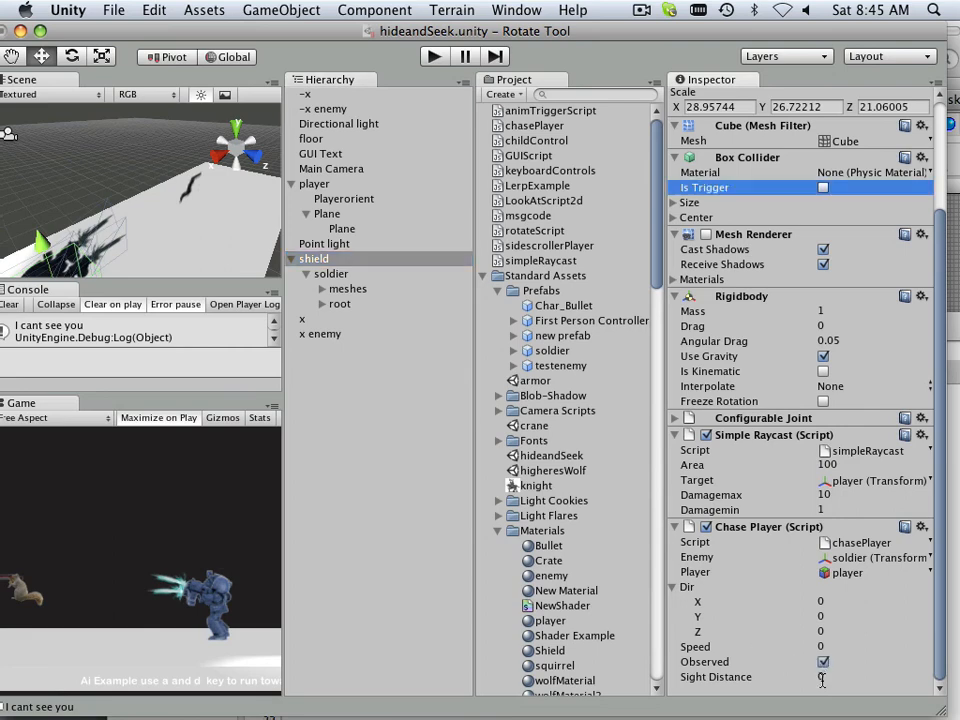
key(Tab)
text(0)
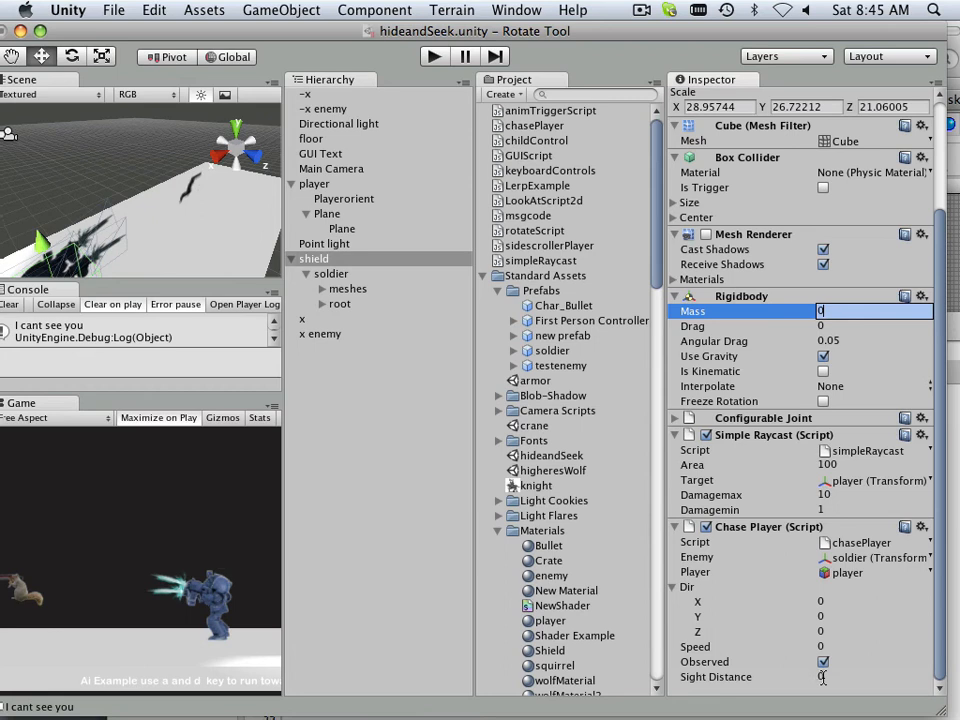
click(822, 678)
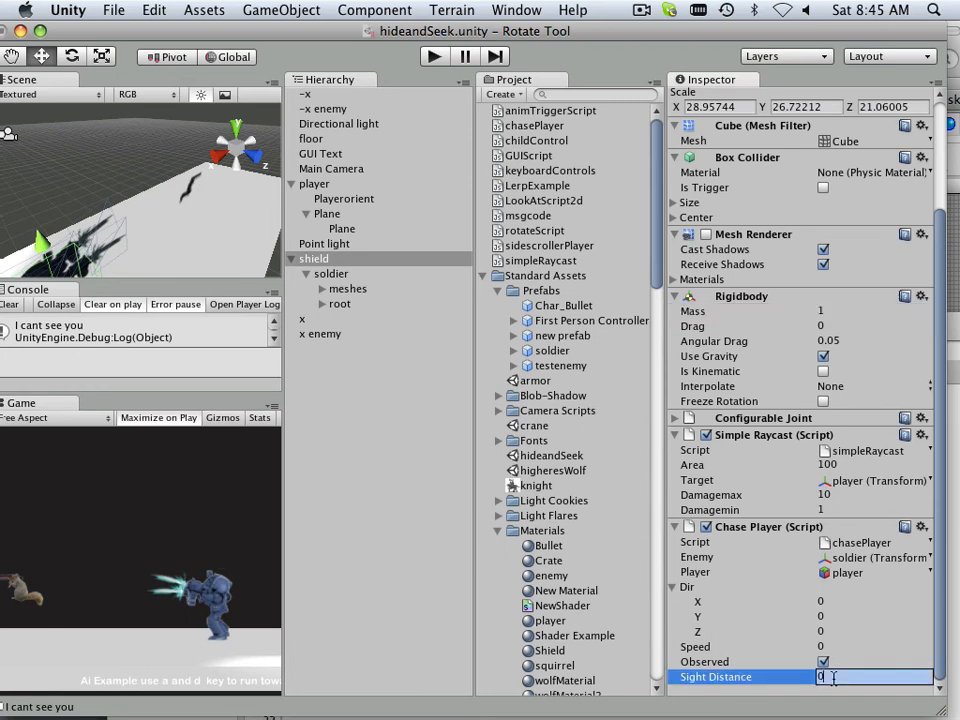
key(Tab)
click(832, 678)
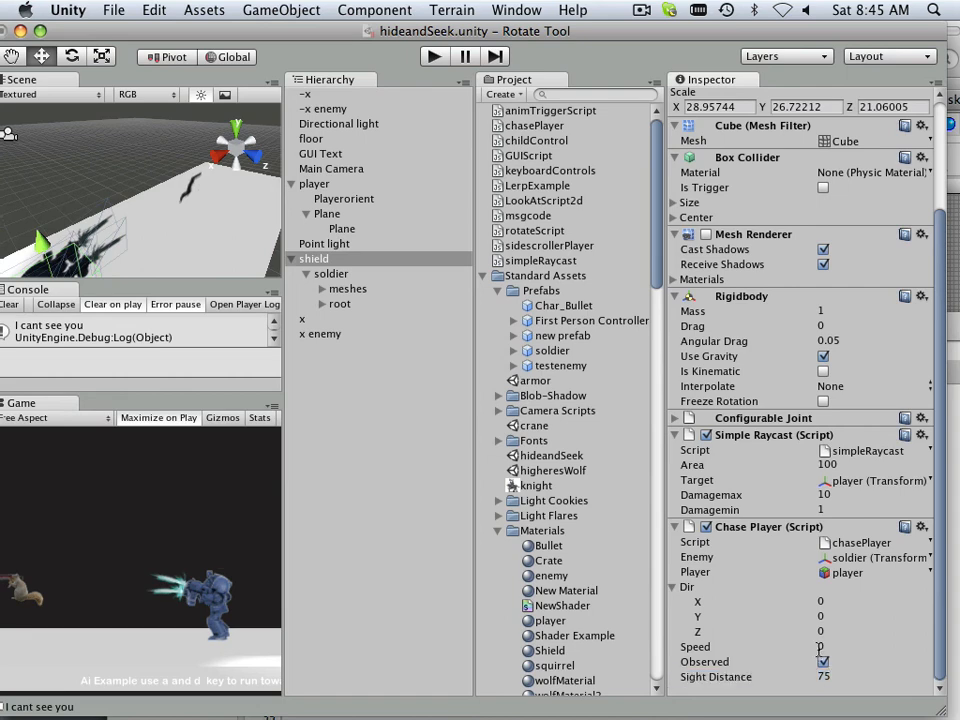
click(822, 646)
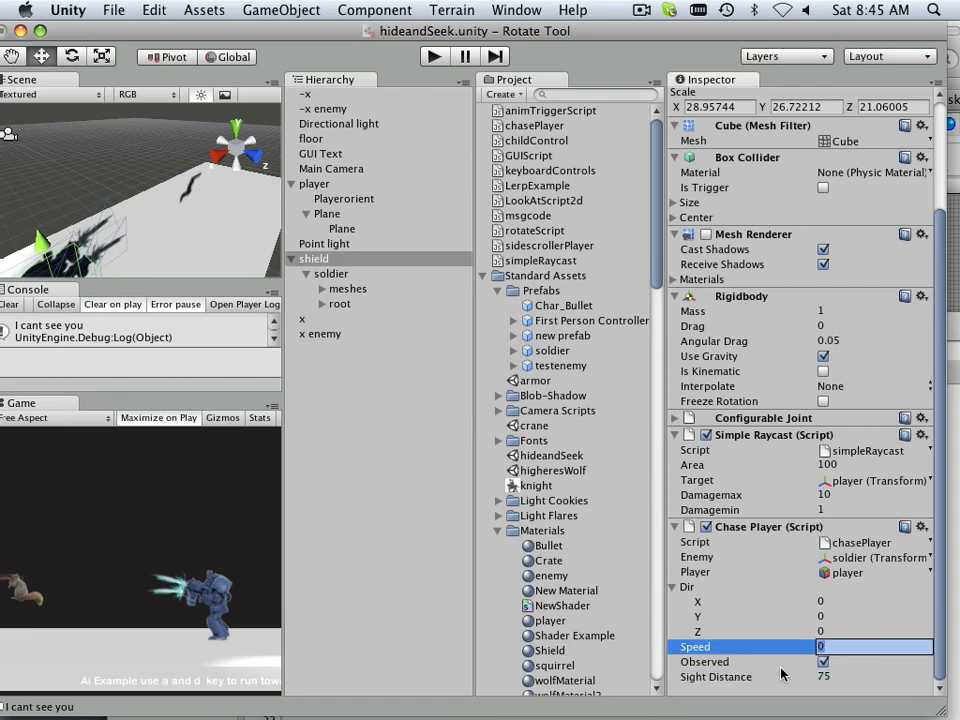
key(Return)
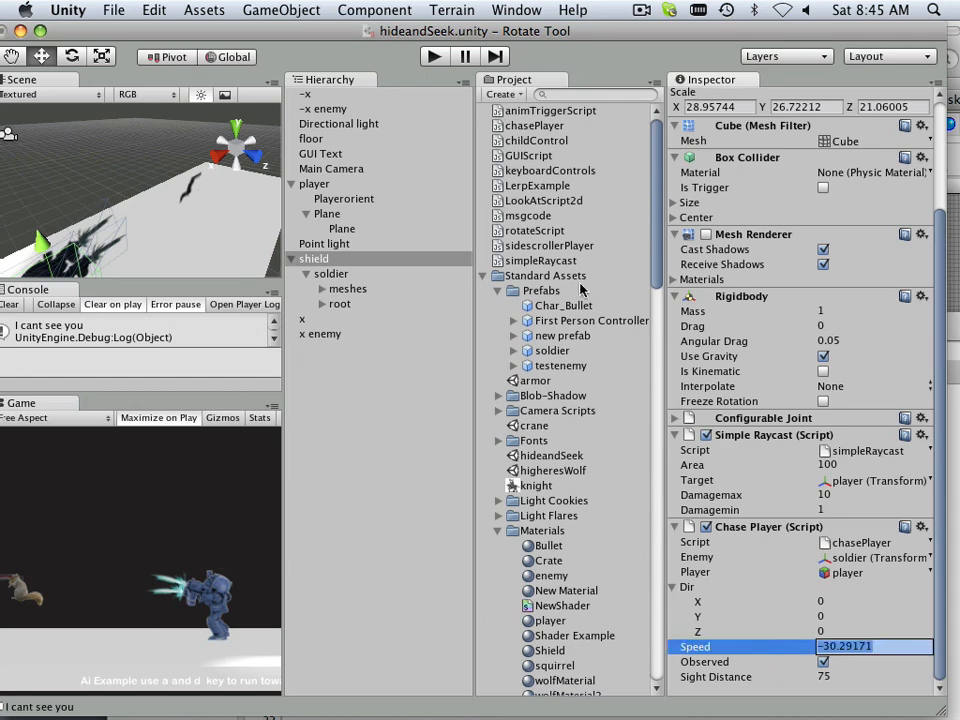
- Play-test, steering the squirrel with A and D while the soldier charges and fires at it
click(432, 56)
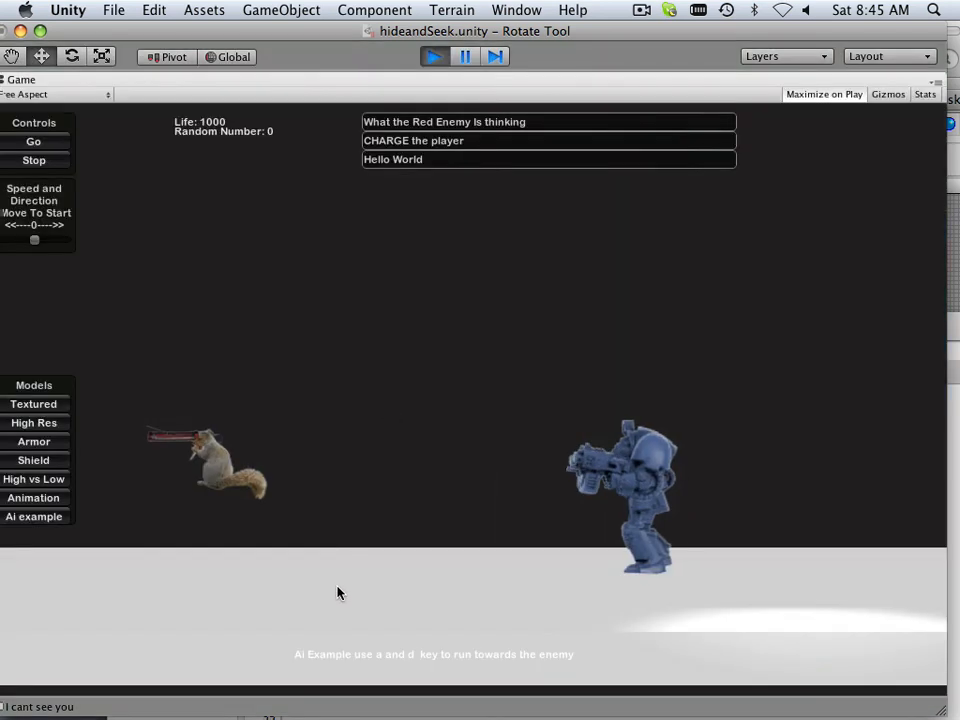
key(a)
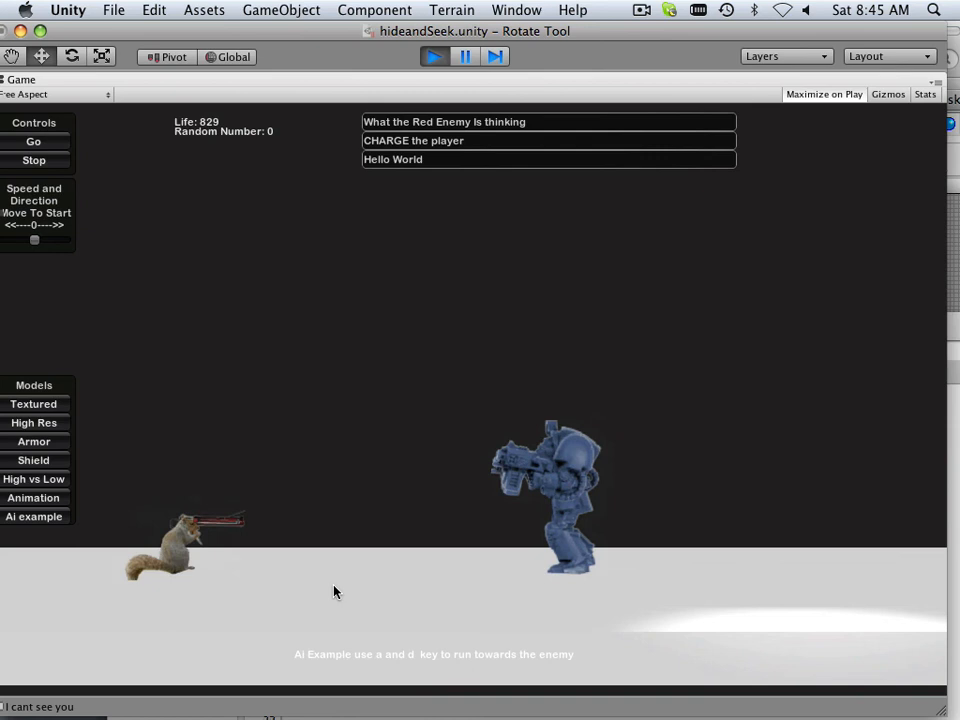
key(d)
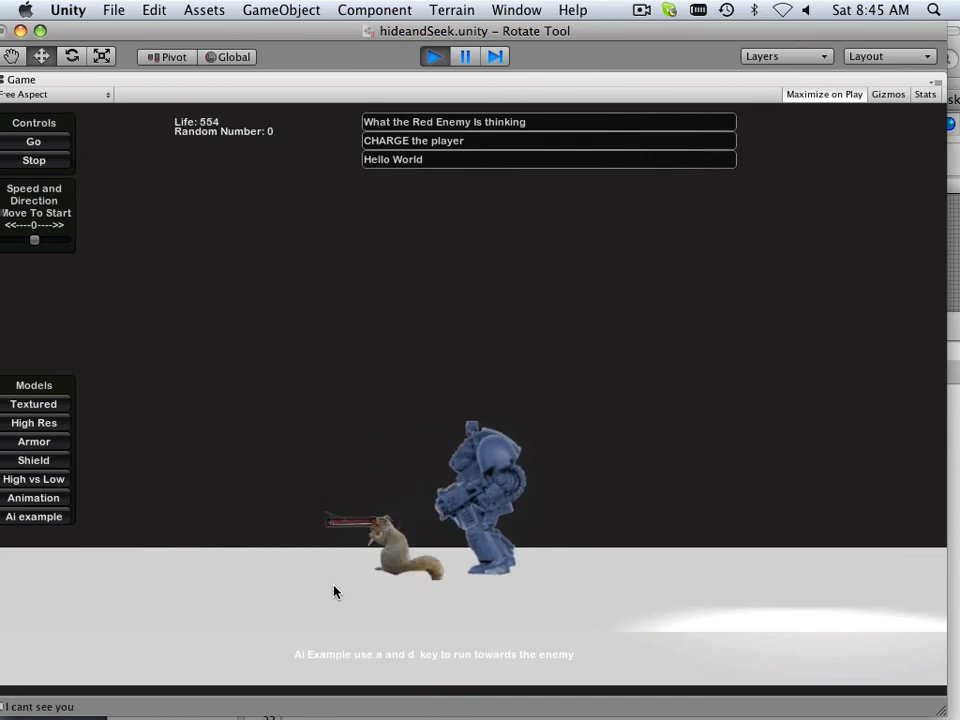
key(a)
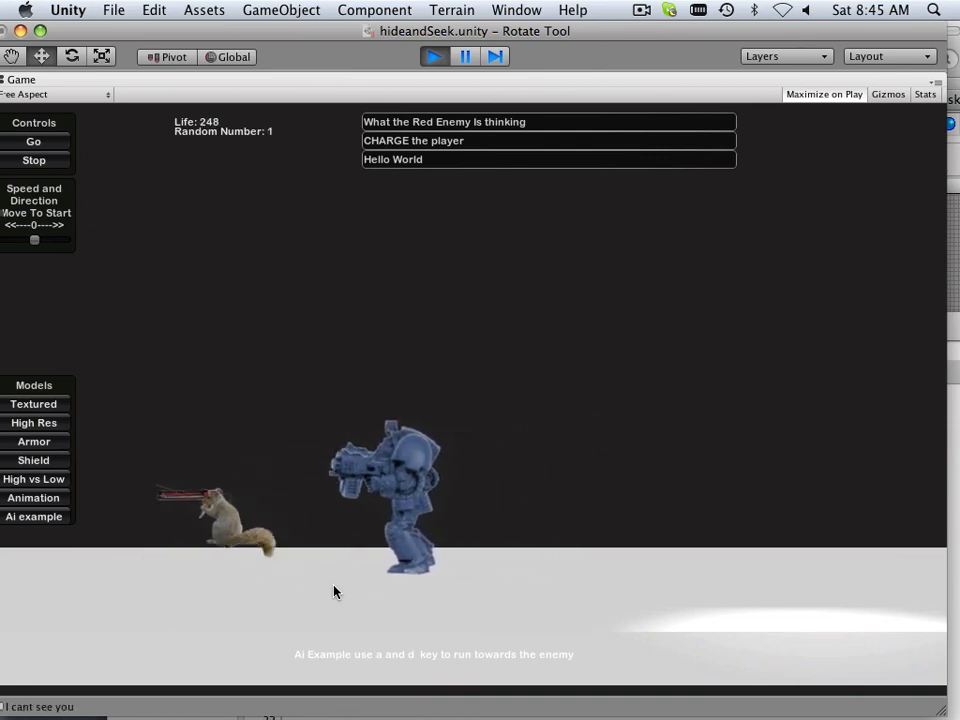
key(a)
key(d)
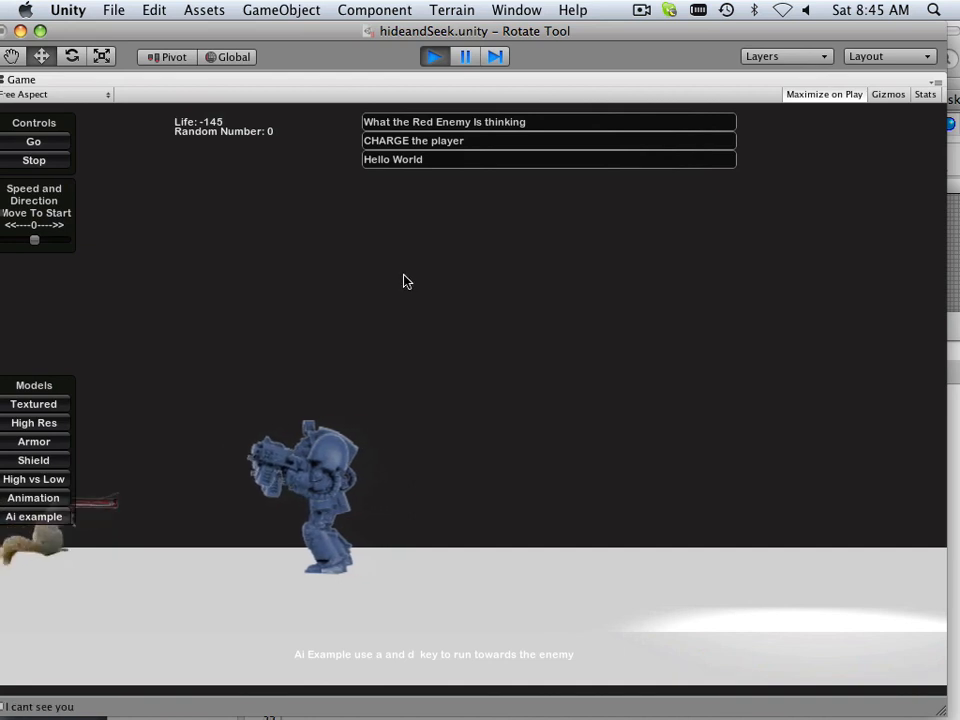
key(d)
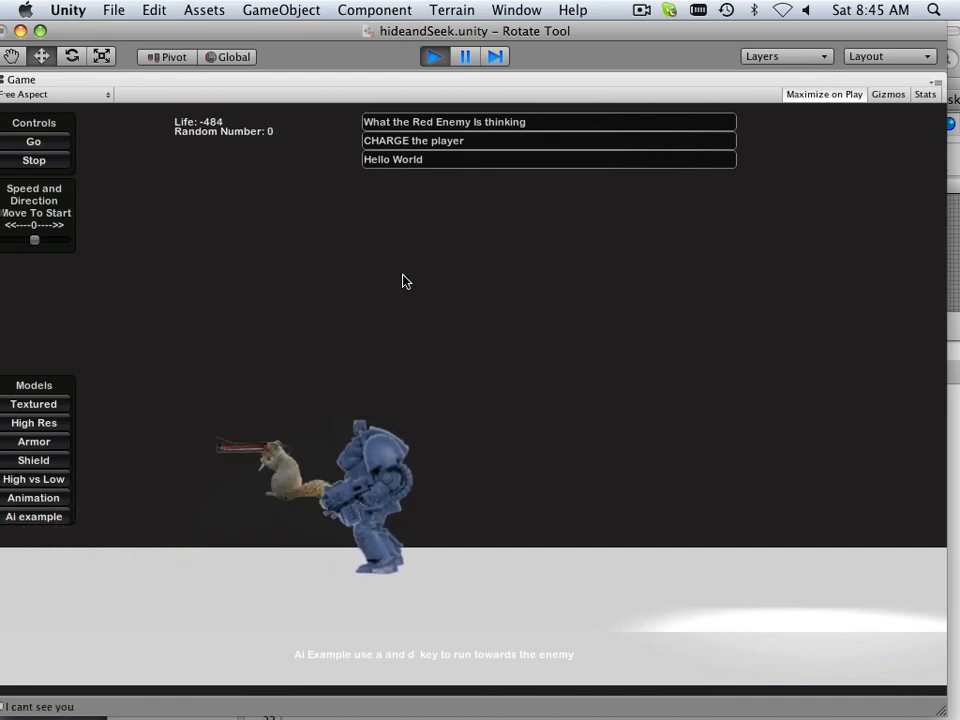
key(a)
key(d)
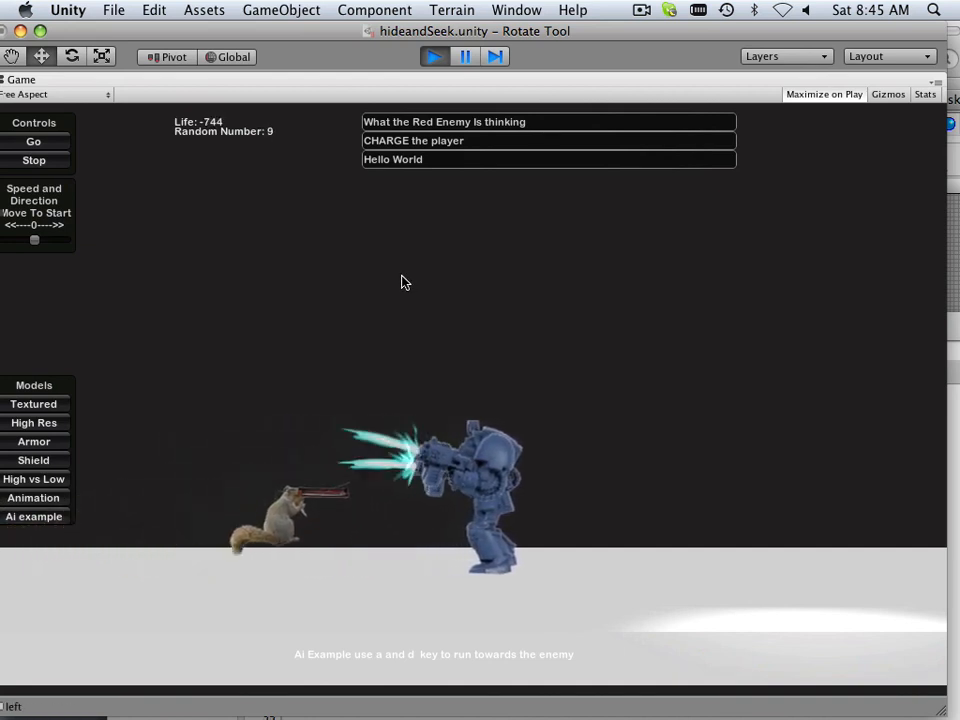
key(d)
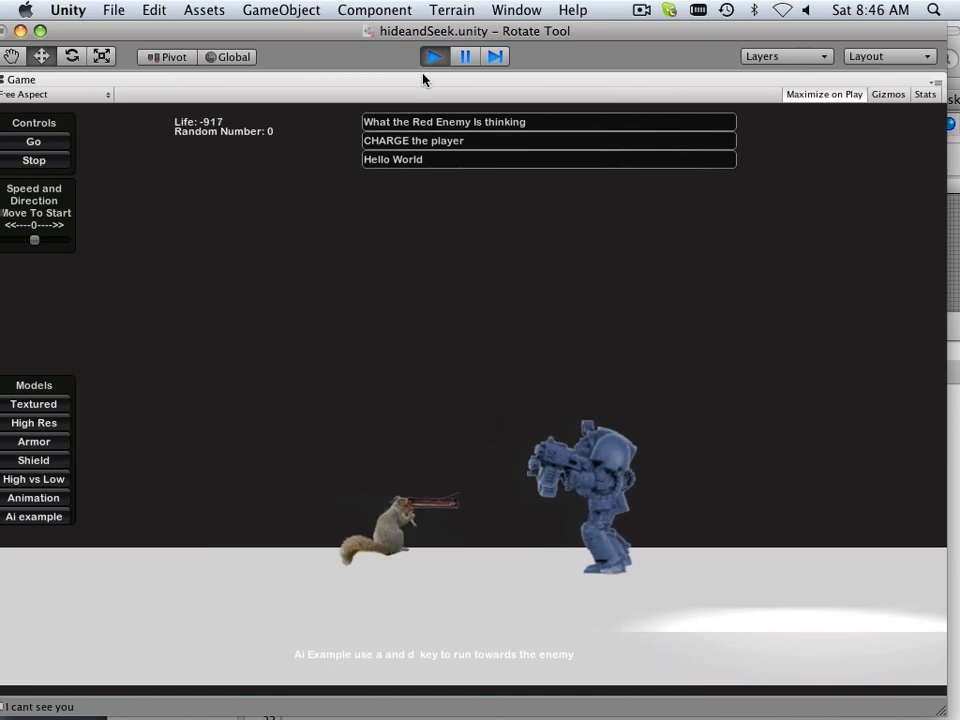
key(d)
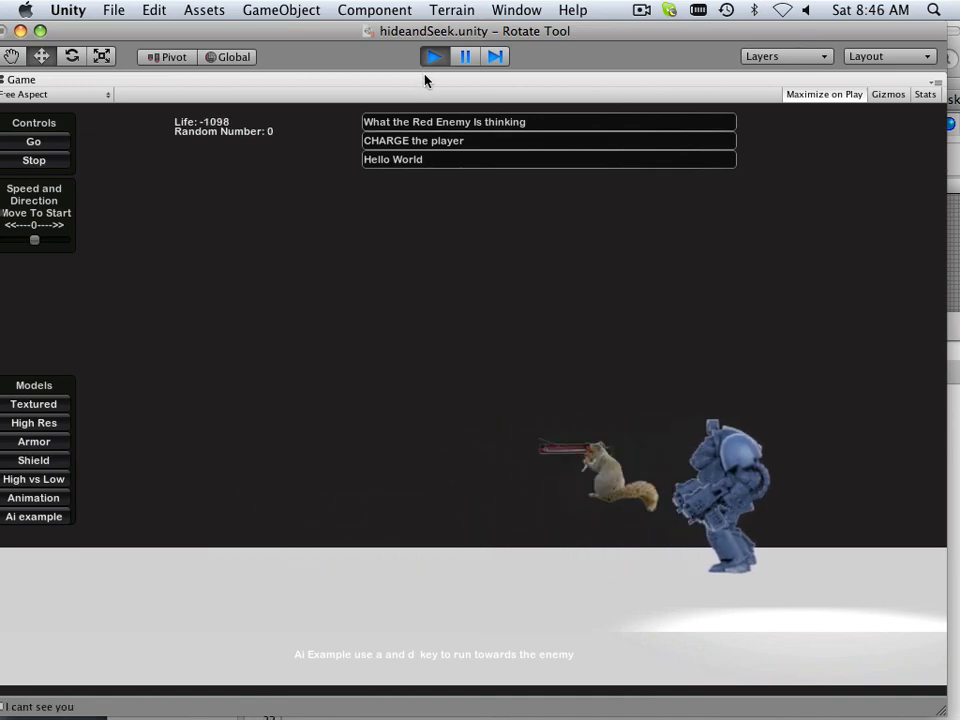
key(d)
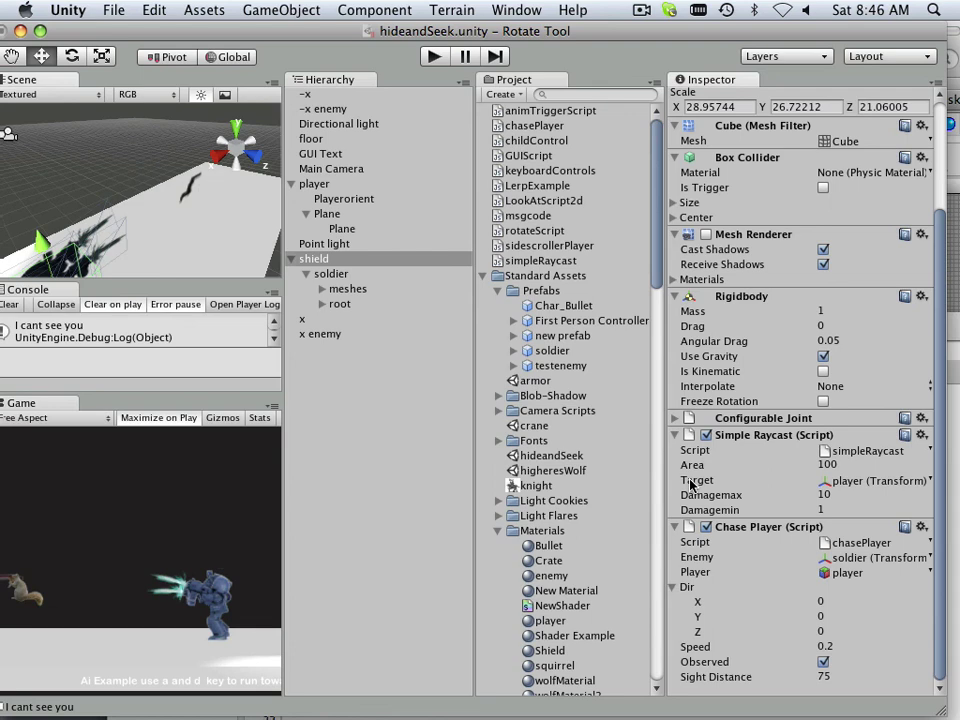